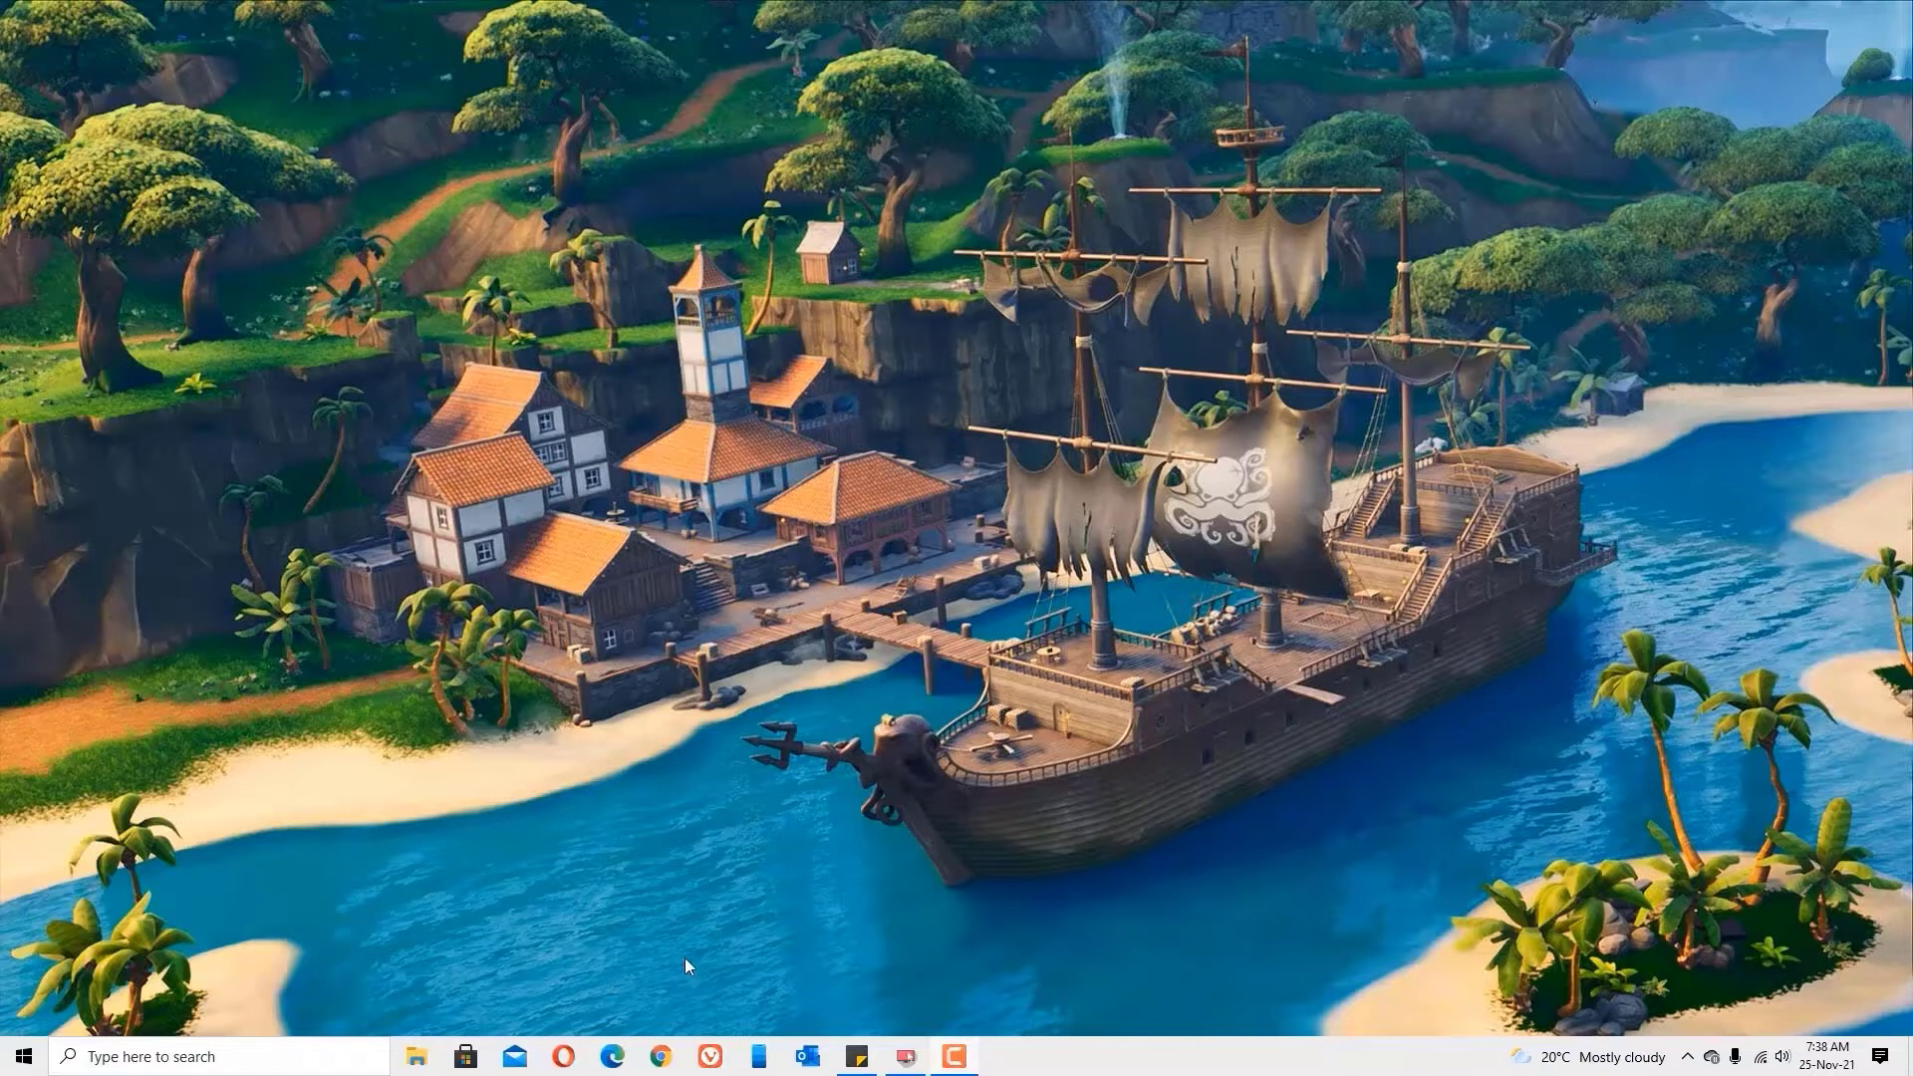
# Step: Search Google for 'speet test' and open the Speedtest by Ookla result at speedtest.net
pyautogui.click(663, 1052)
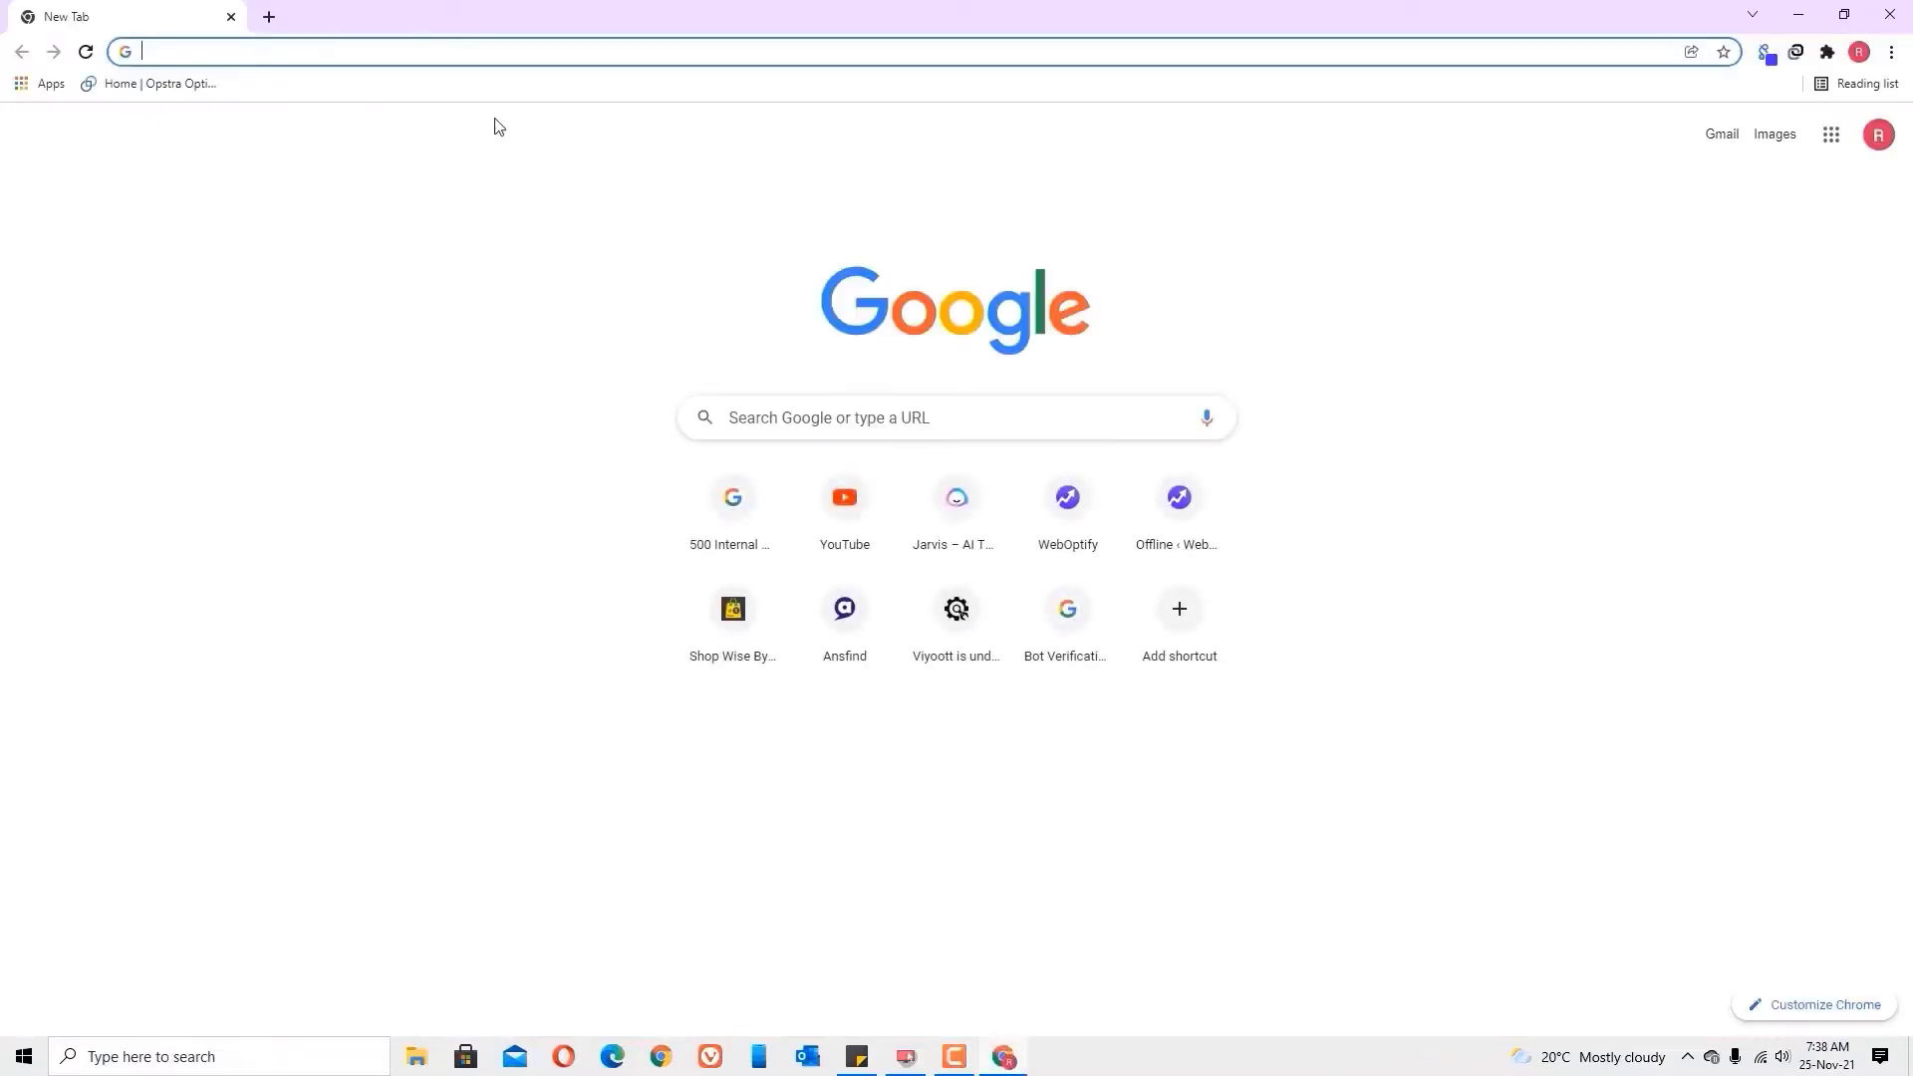
pyautogui.write('speetd')
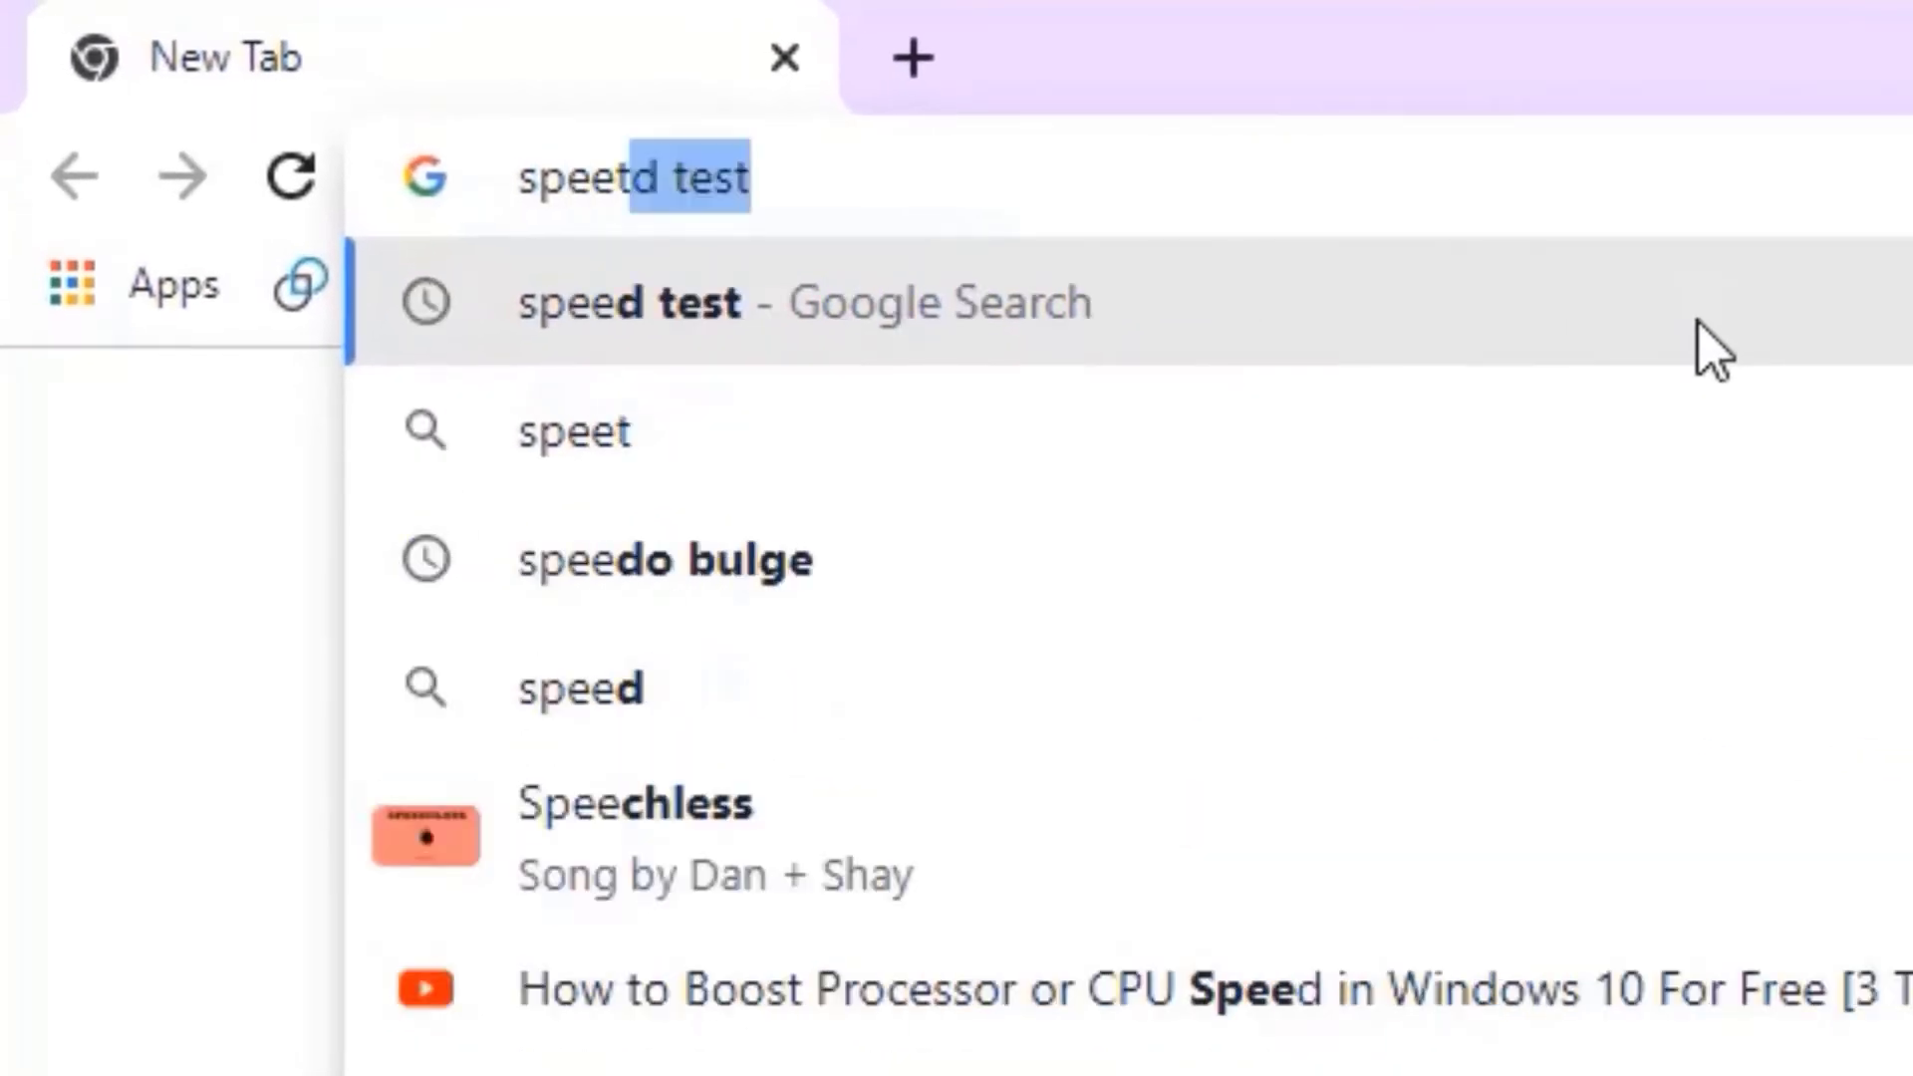
pyautogui.write(' test')
pyautogui.press('Return')
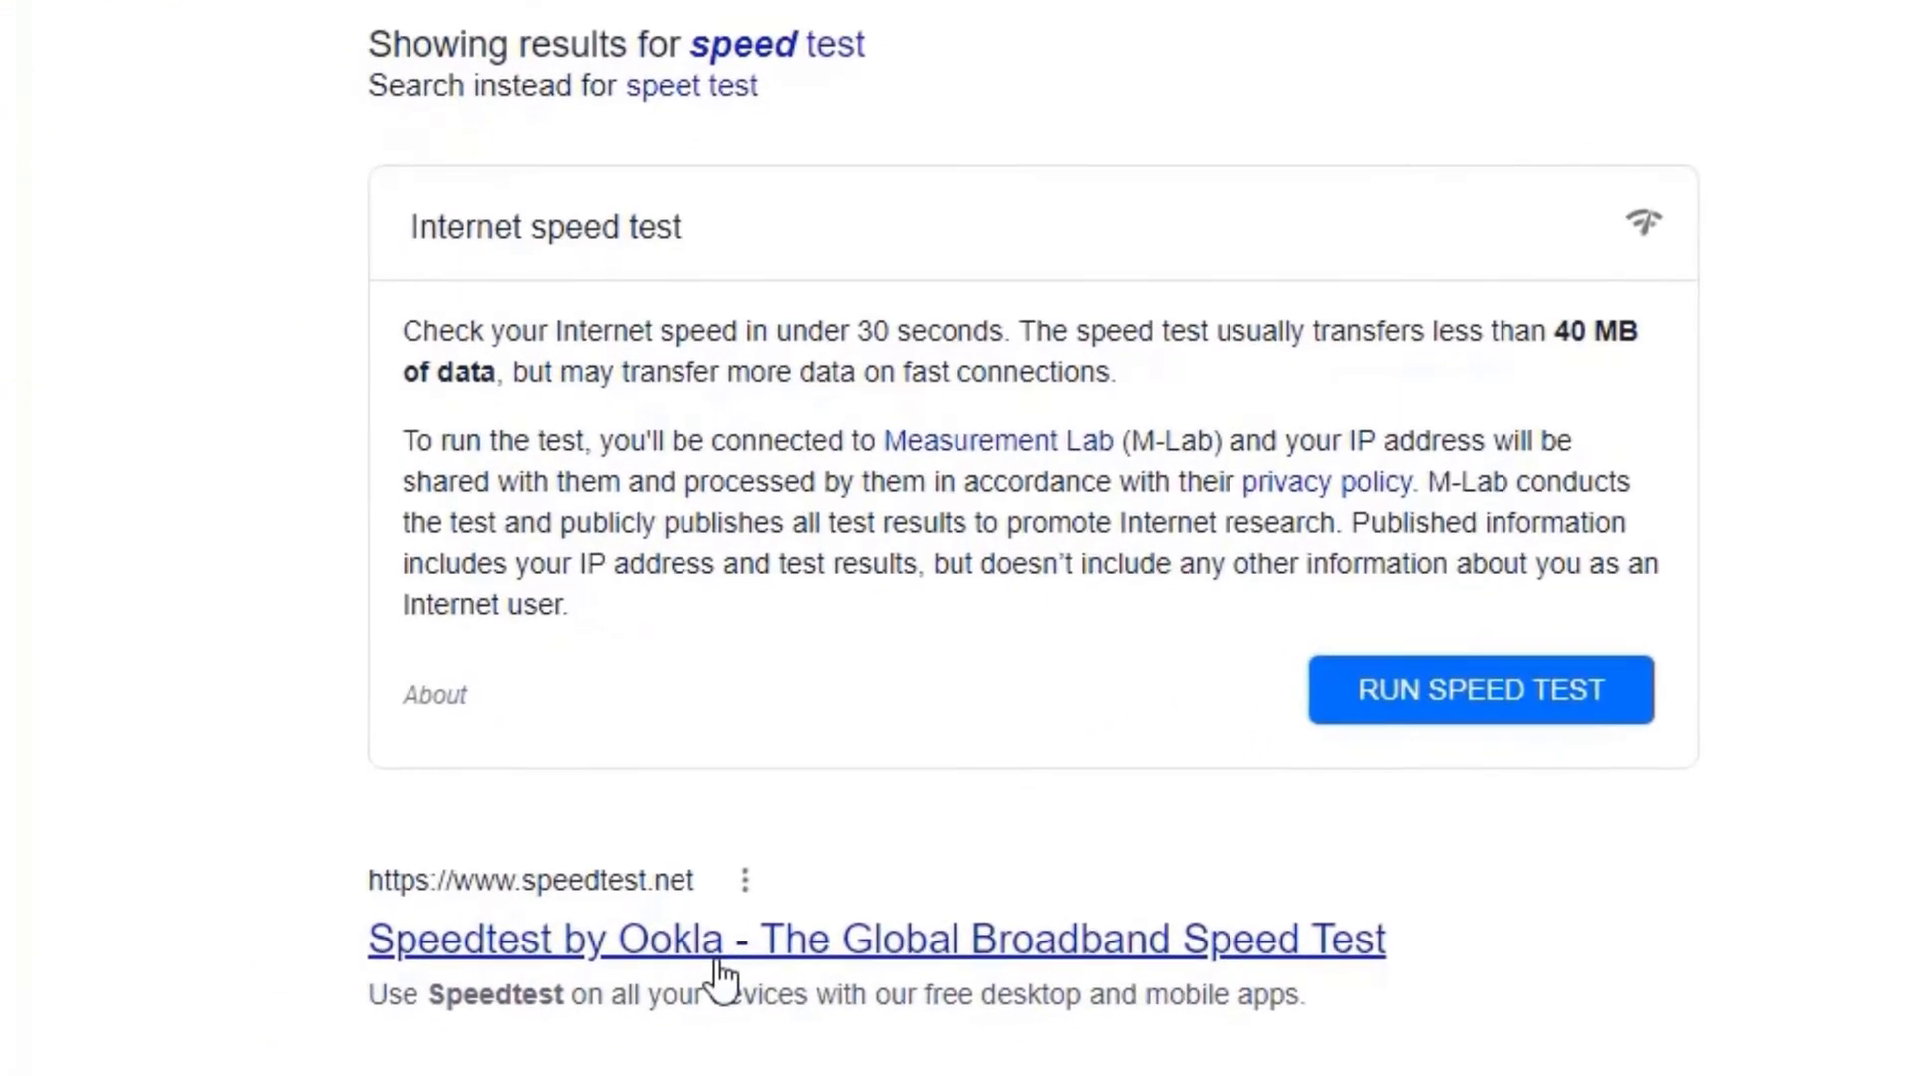
pyautogui.click(719, 965)
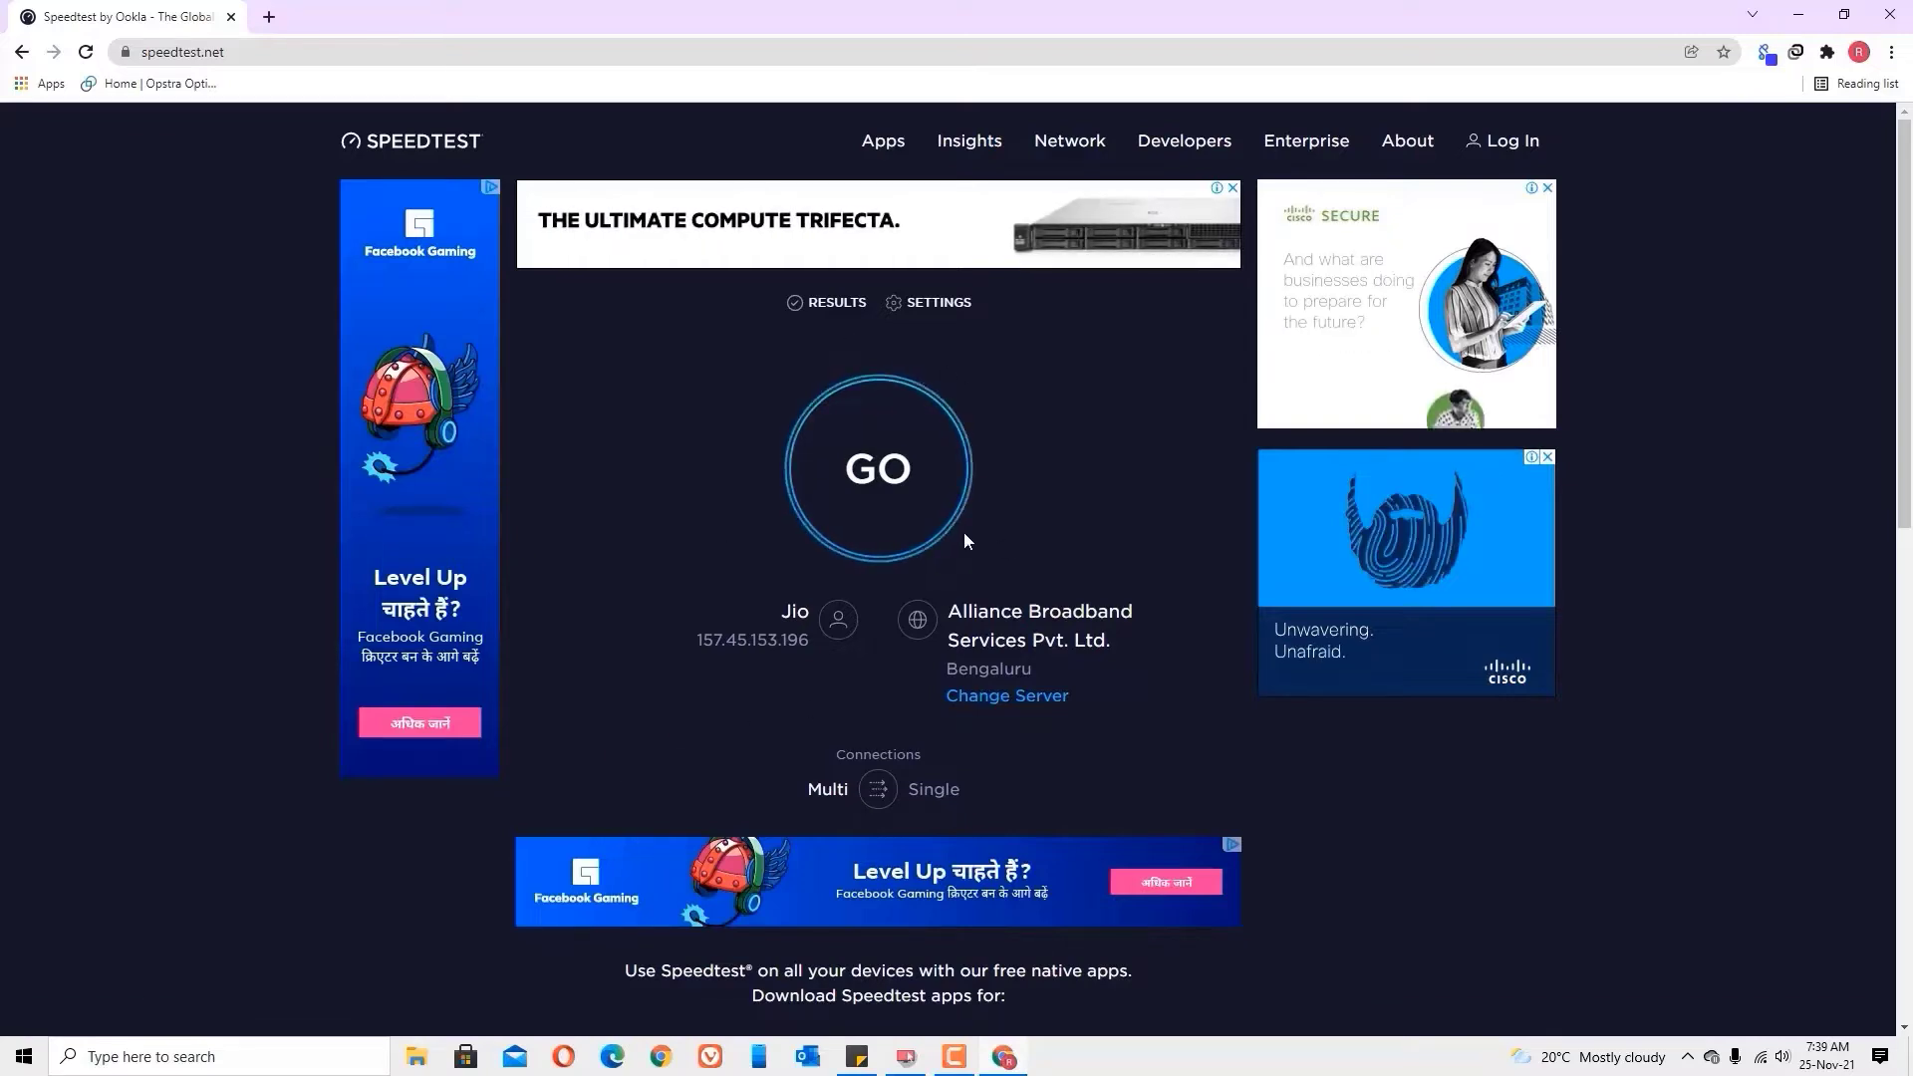
# Step: Run a baseline speed test: 48 ms ping, 14.51 Mbps download, 8.45 Mbps upload
pyautogui.click(817, 472)
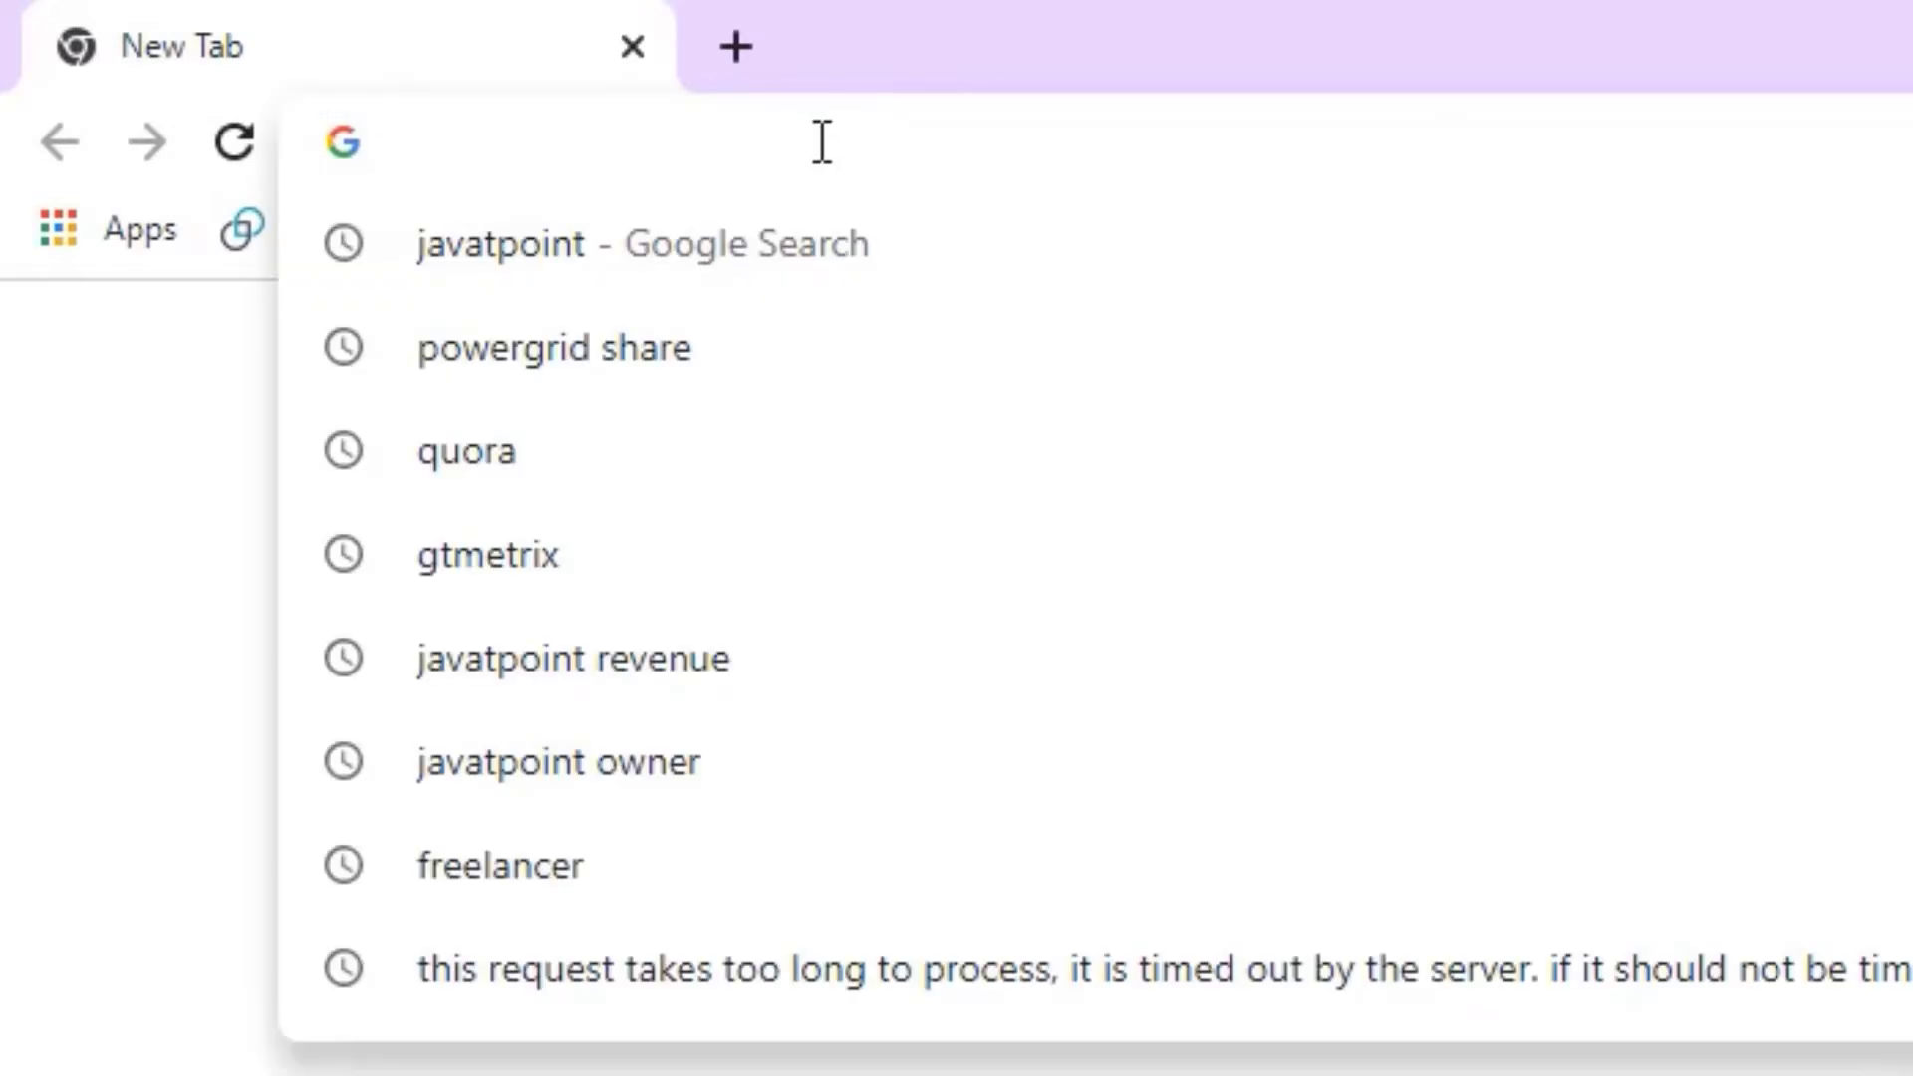
# Step: Load the D-Link router login page at 192.168.0.1
pyautogui.write('192.')
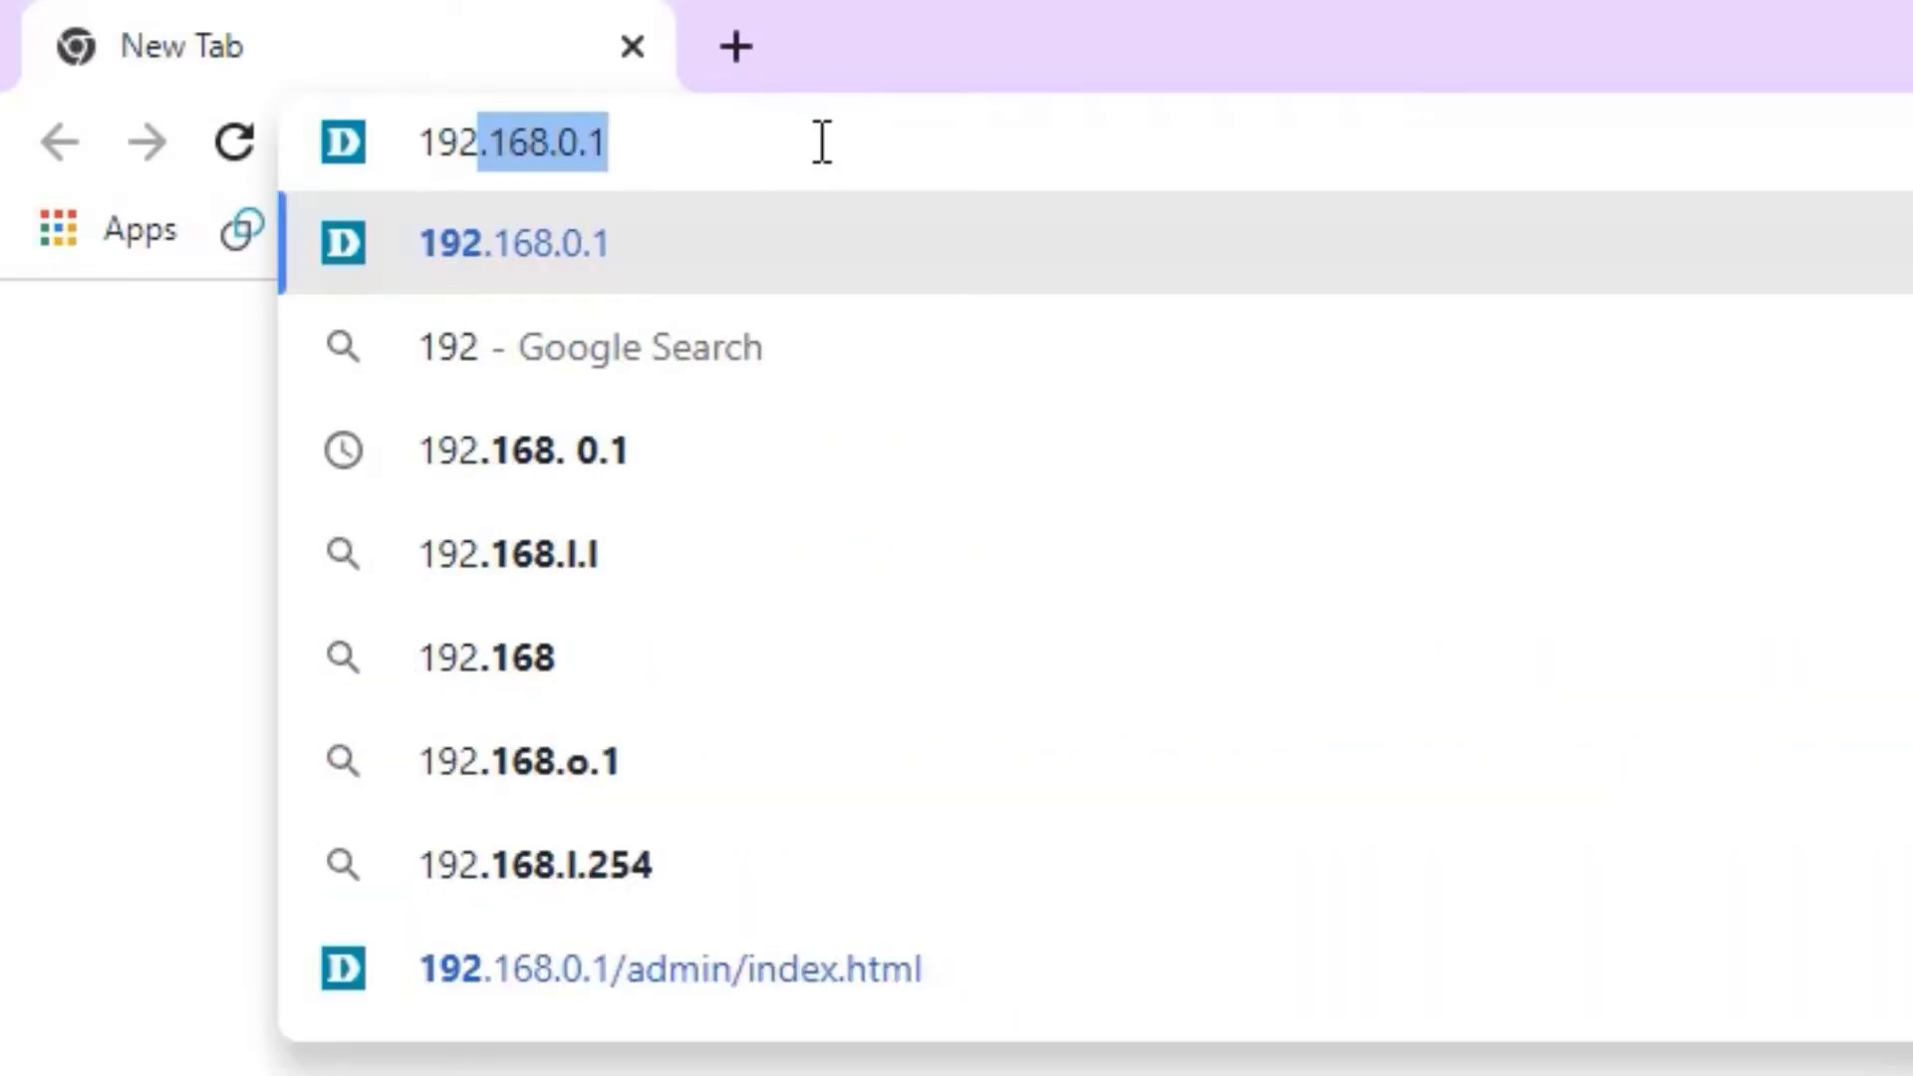
pyautogui.write('168.')
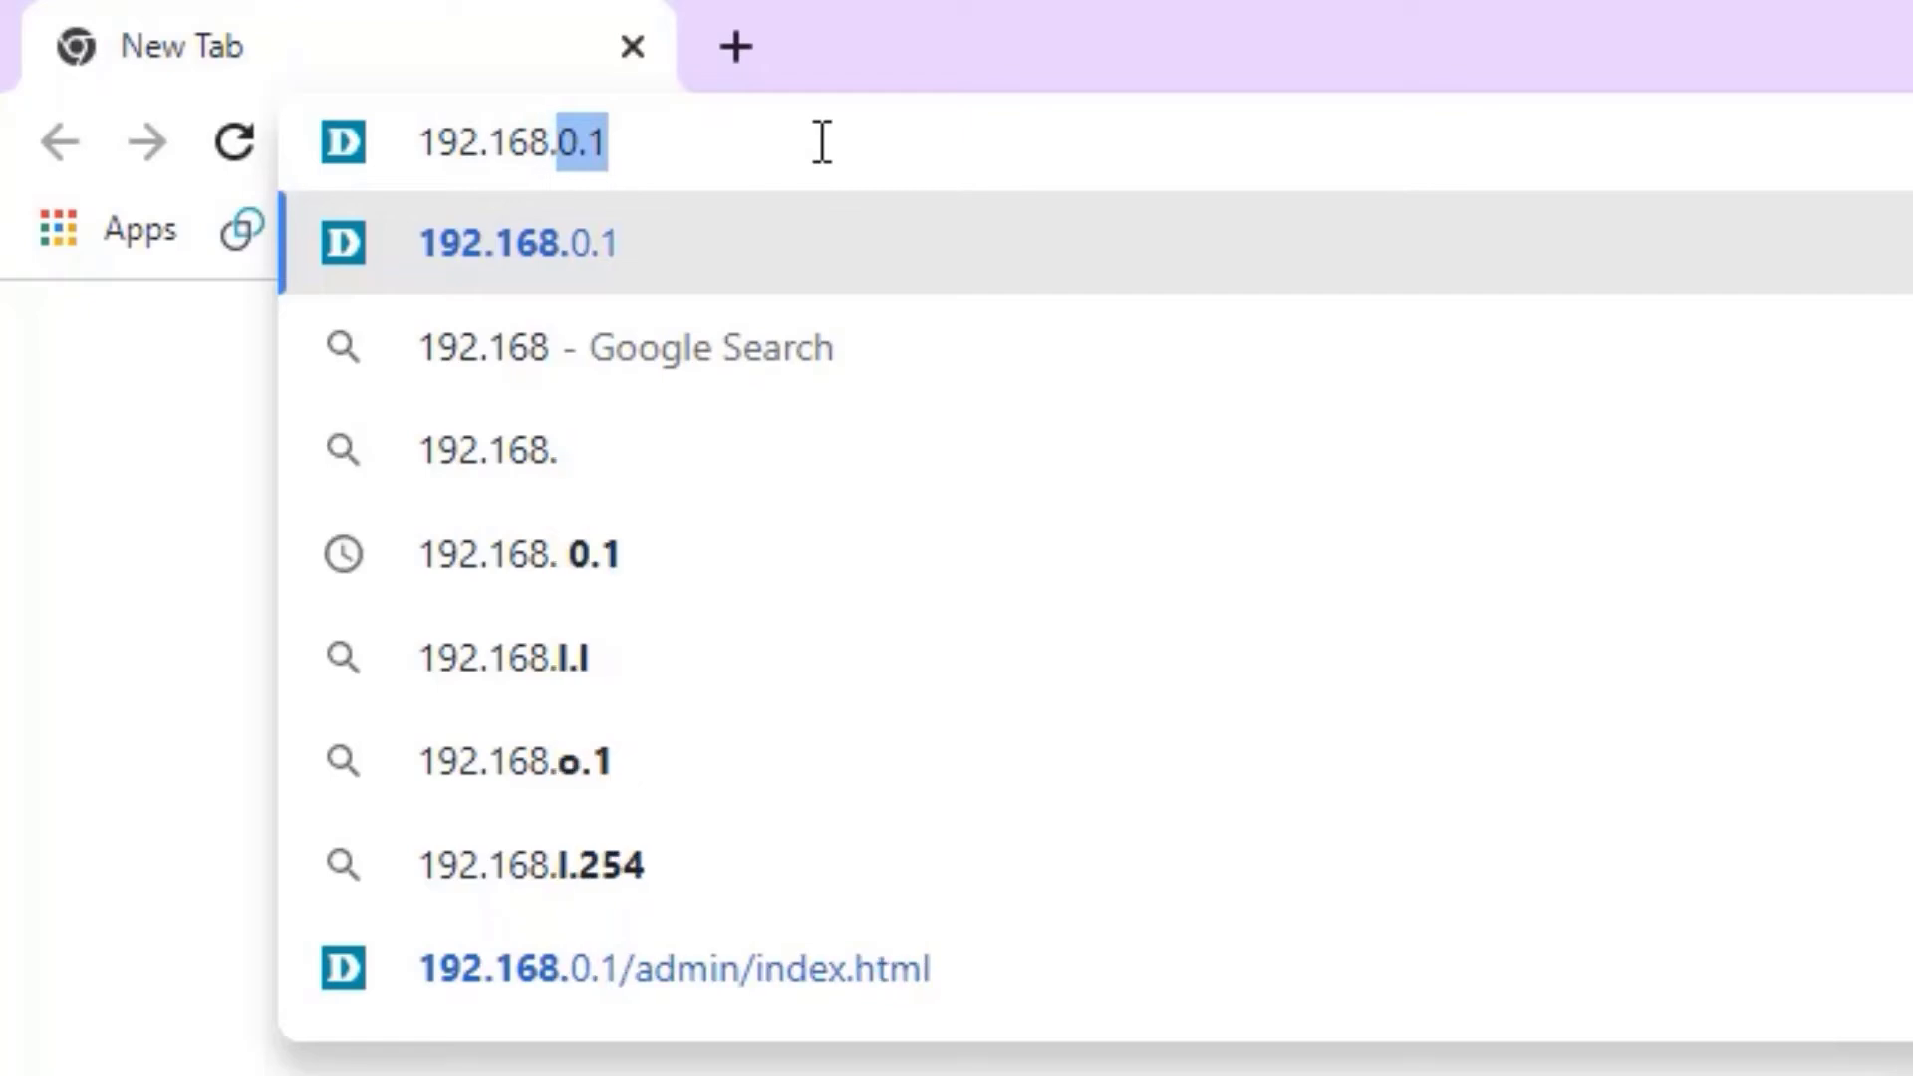
pyautogui.write('0.1')
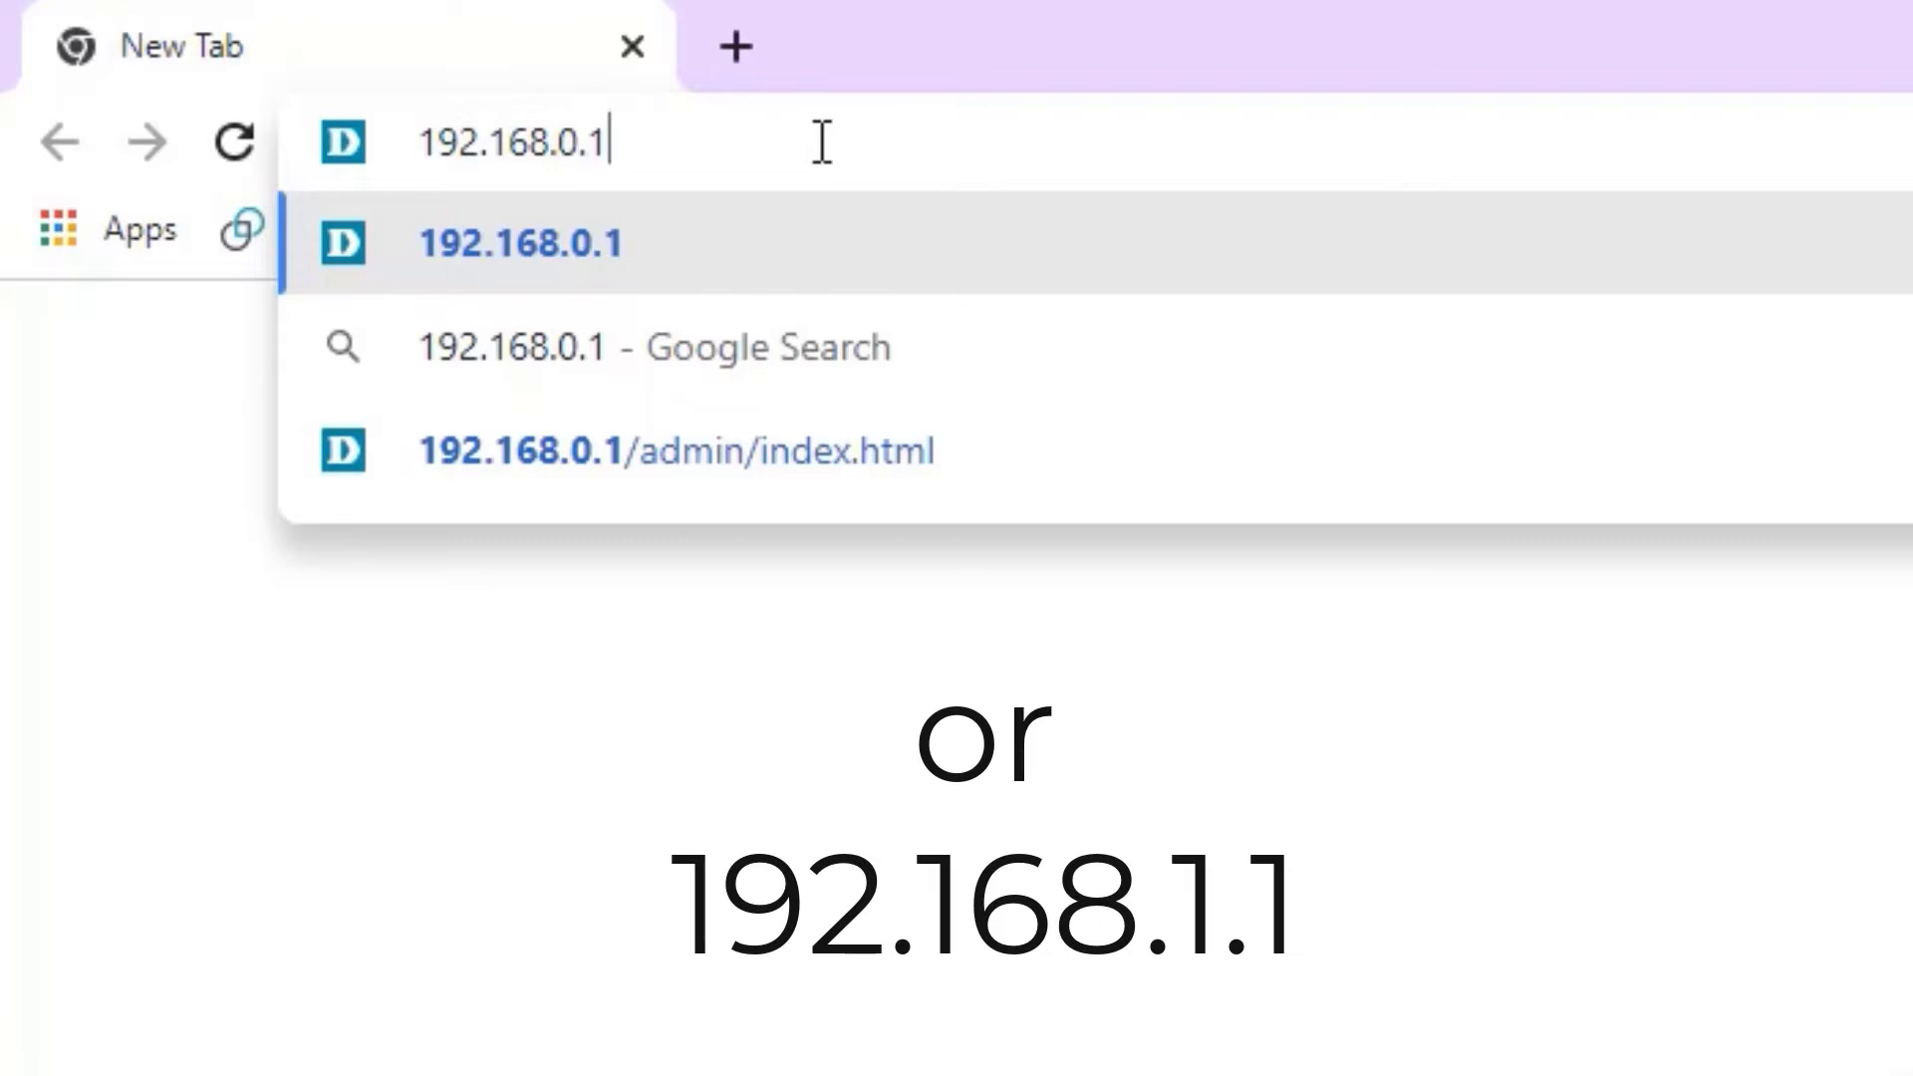
pyautogui.press('Return')
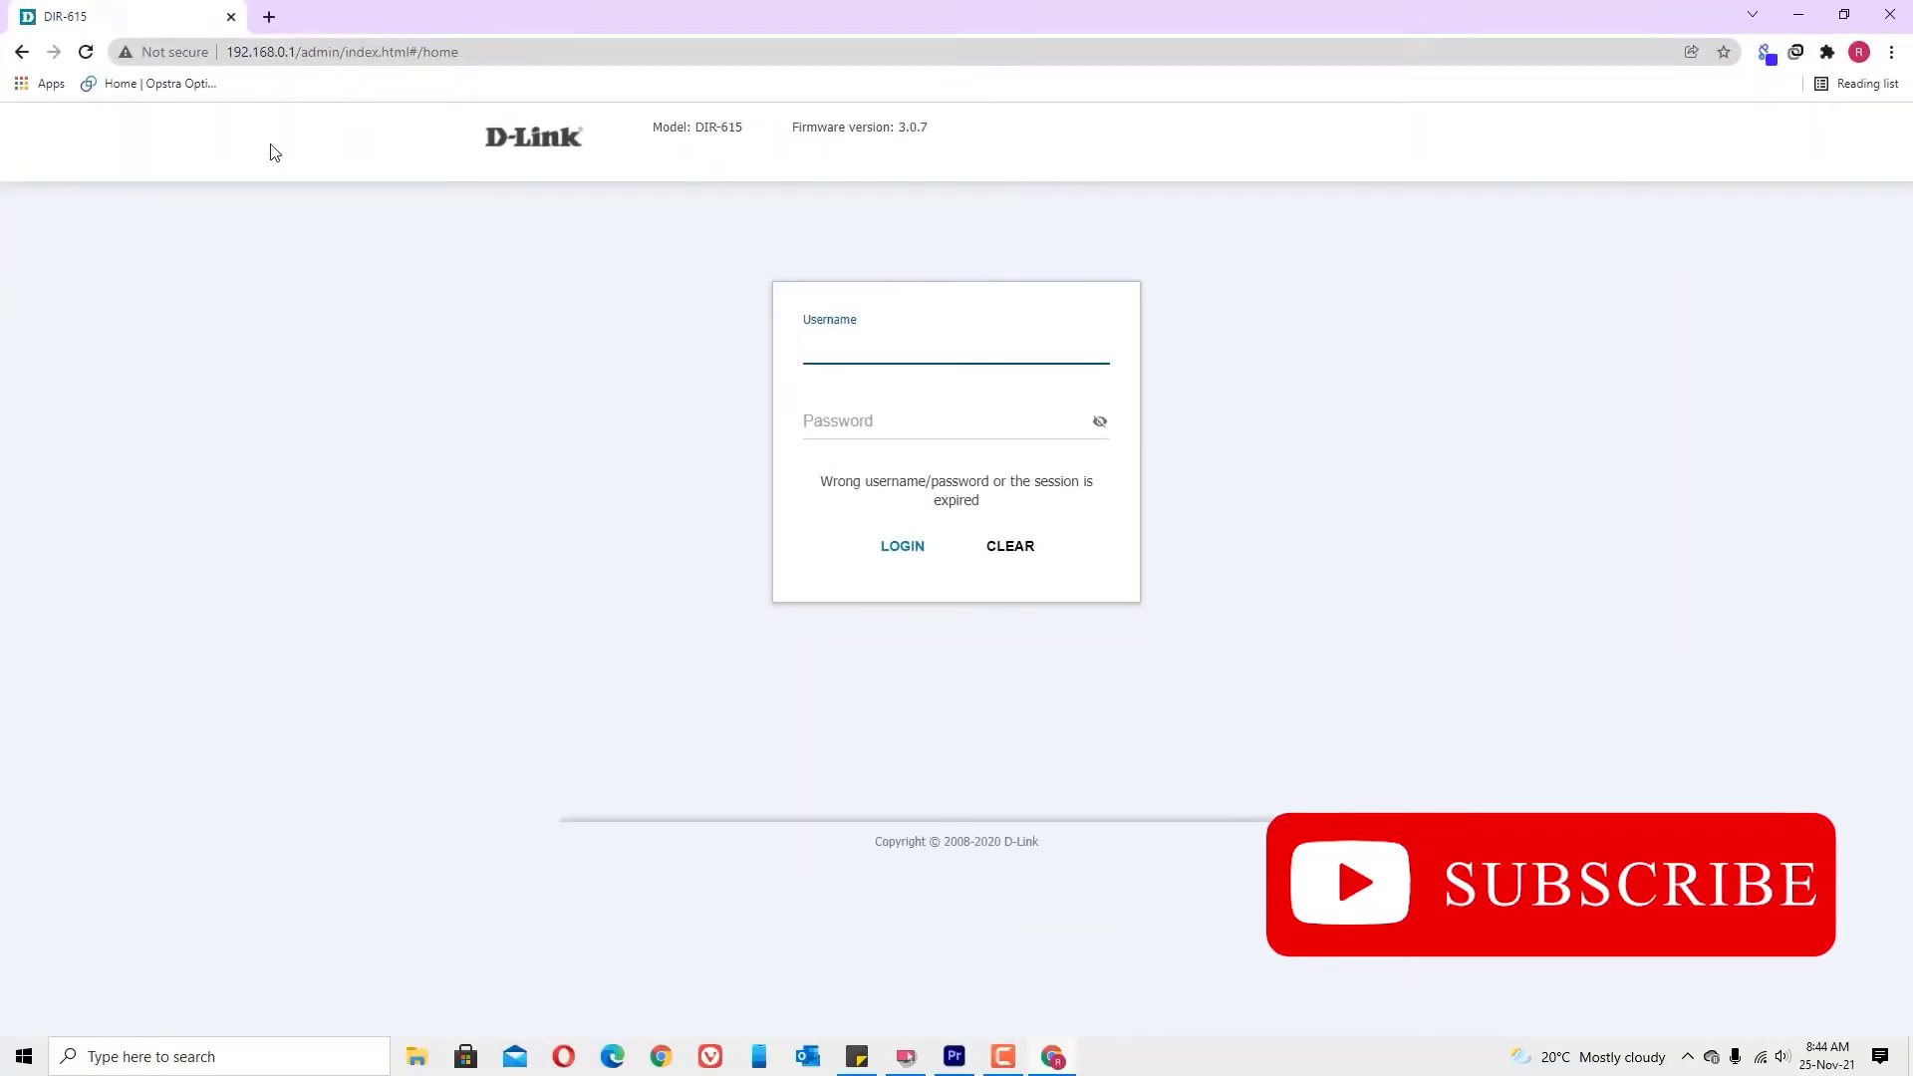
# Step: Log into the router using the saved username and the admin password
pyautogui.click(859, 343)
pyautogui.click(827, 394)
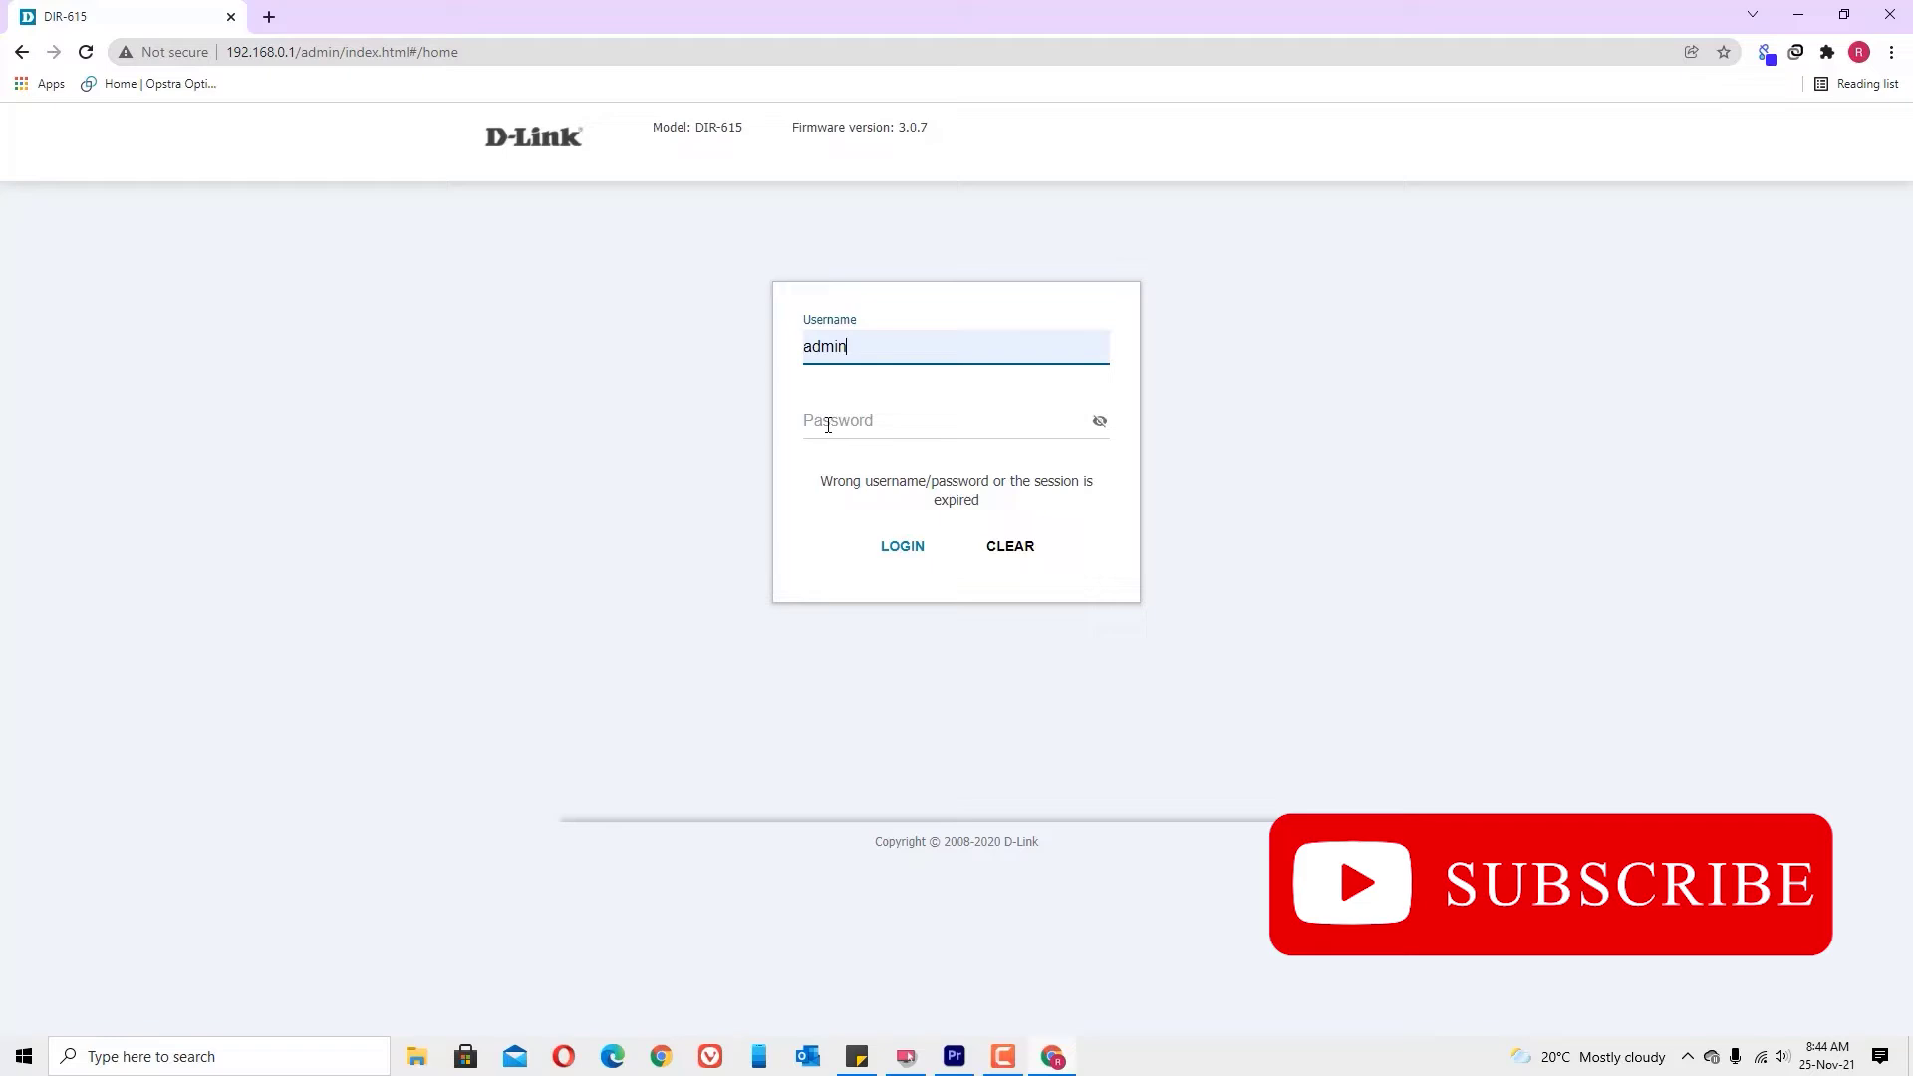
pyautogui.click(828, 425)
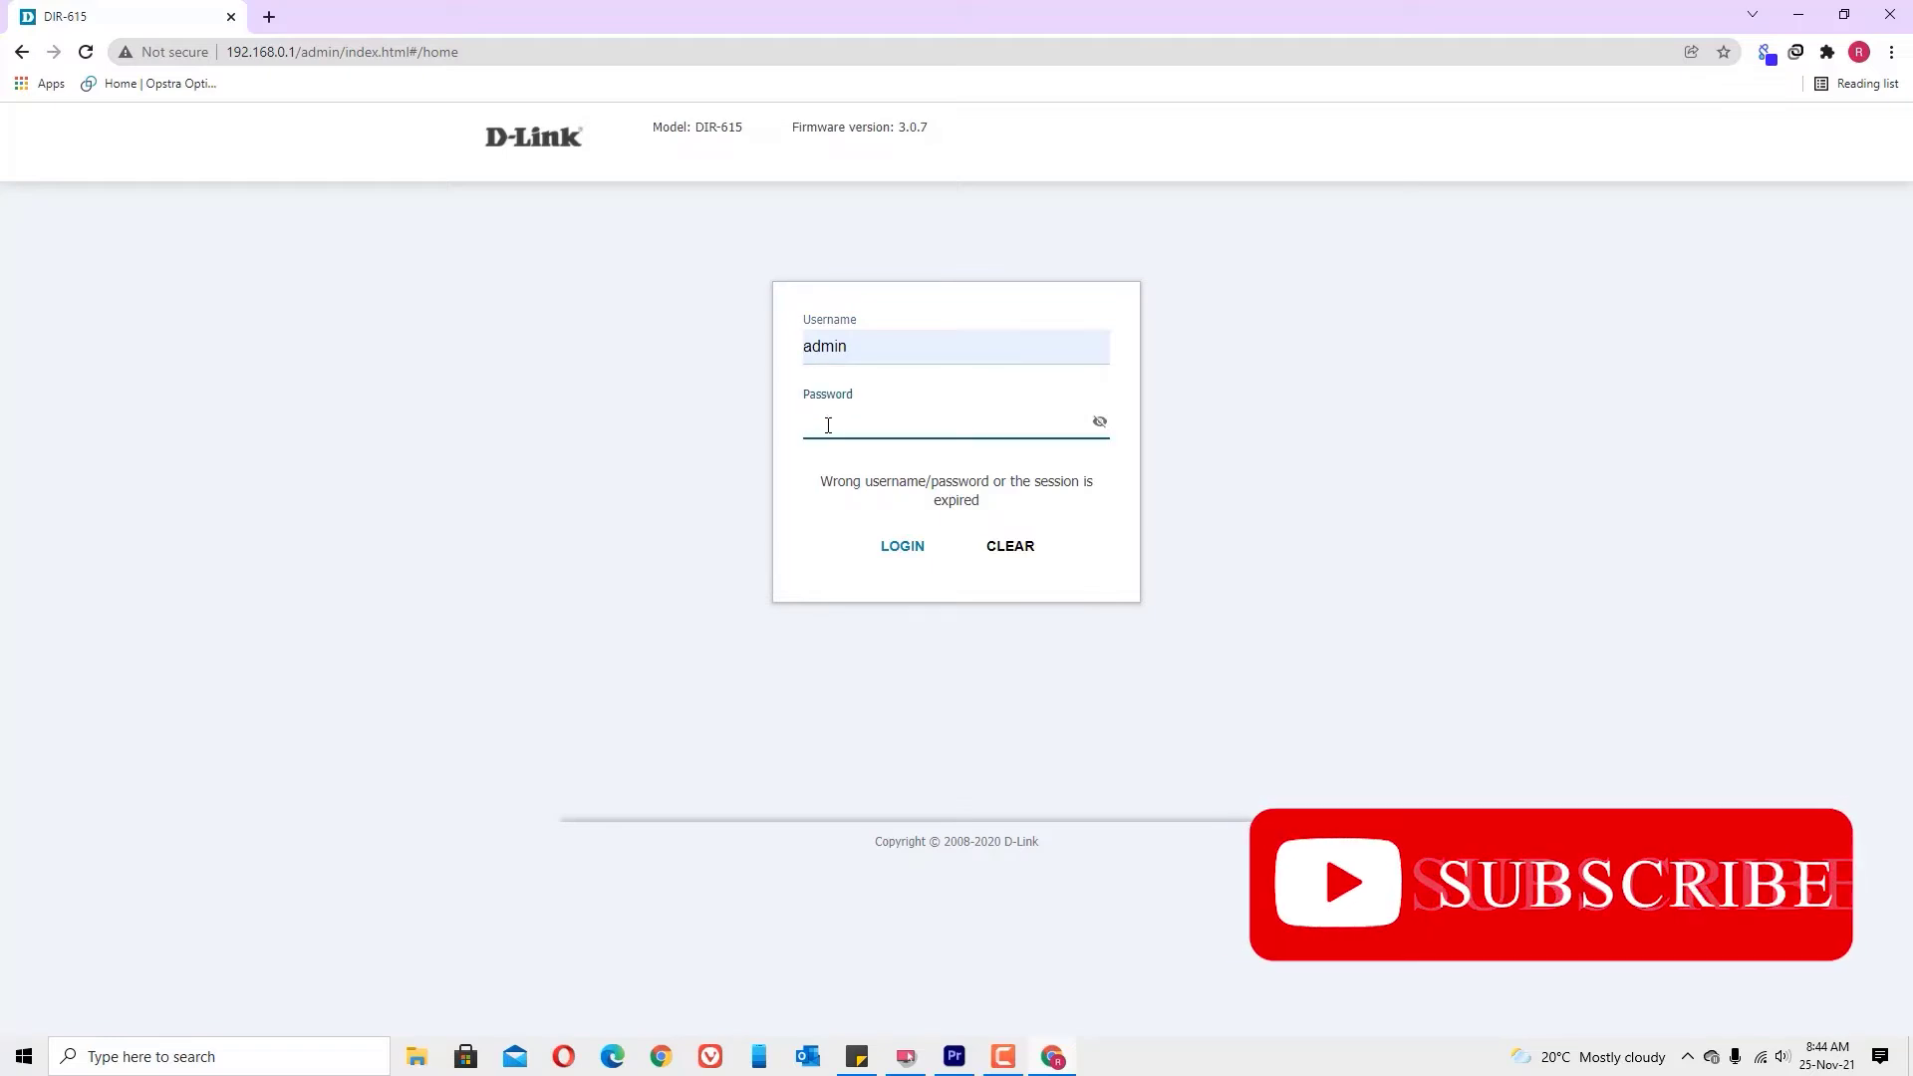
pyautogui.write('admin')
pyautogui.press('Return')
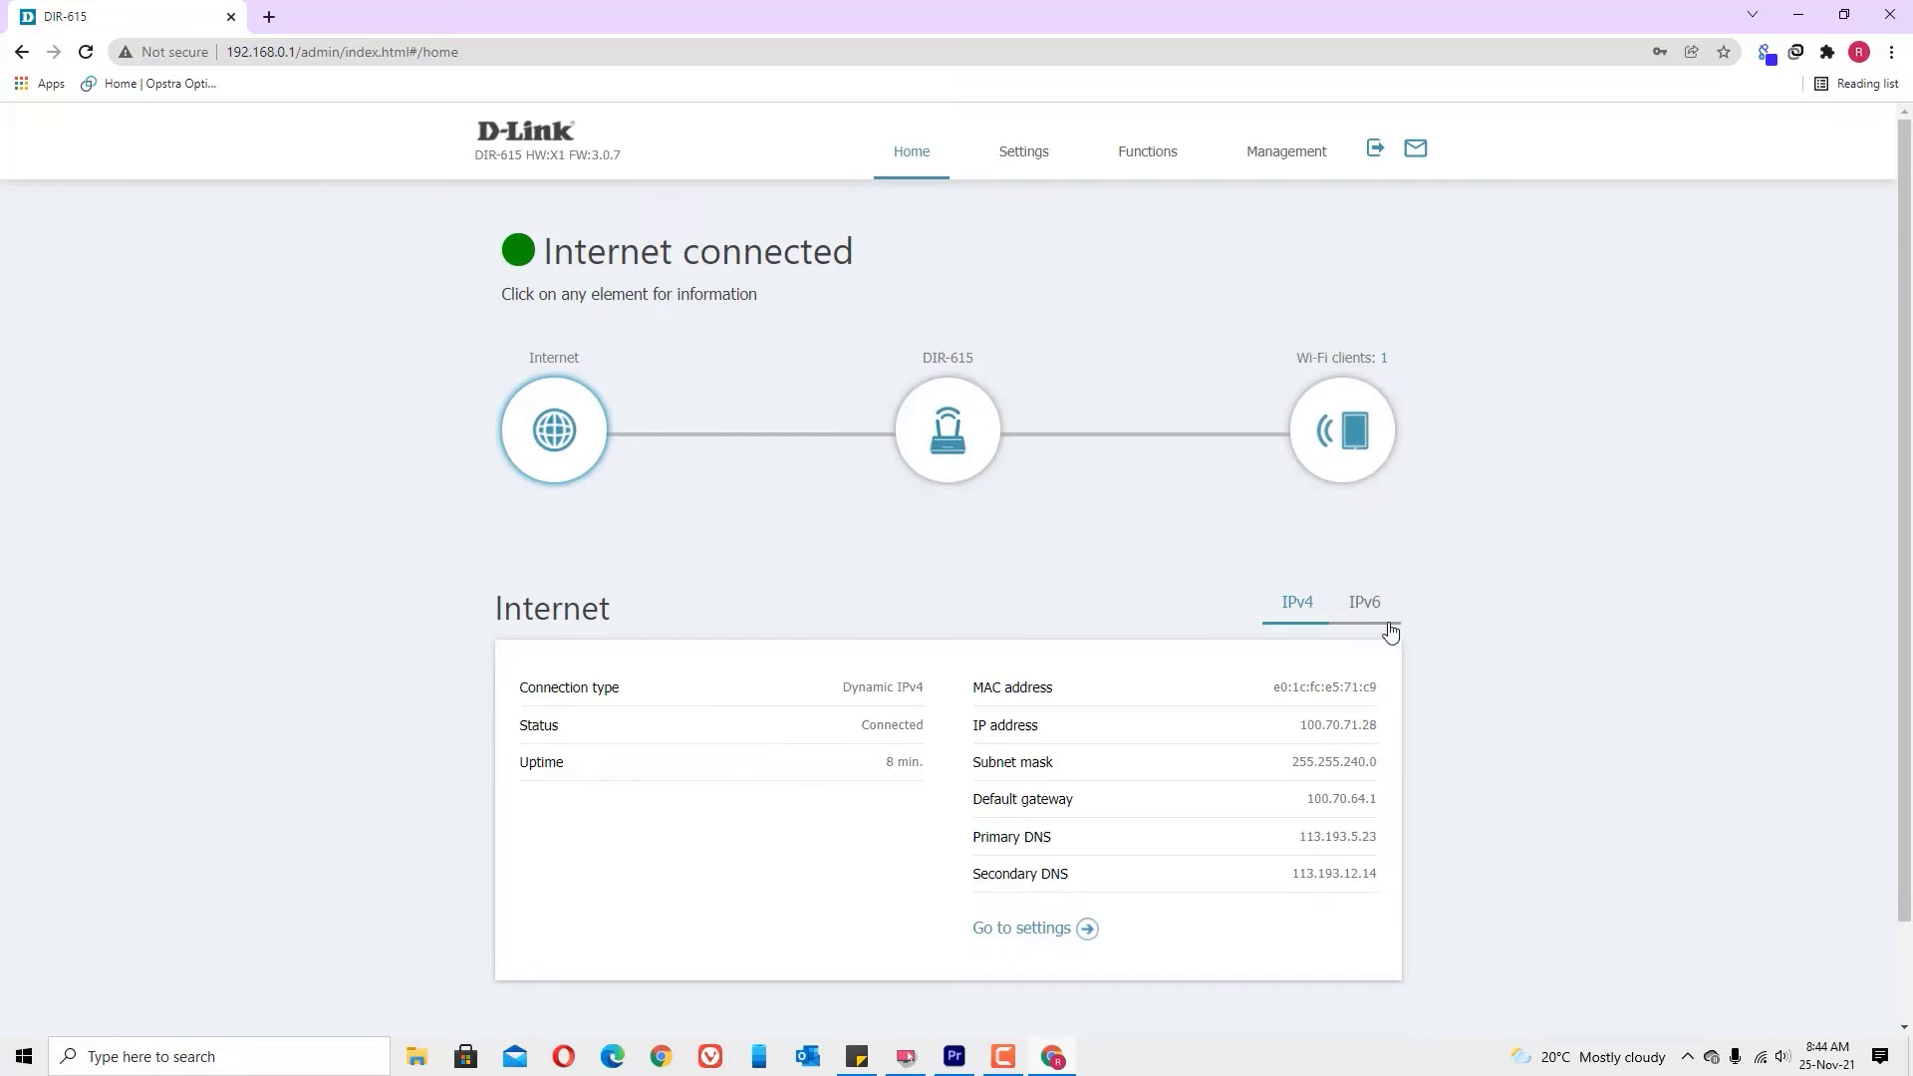
# Step: Go to Settings > Internet > DNS, where IPv4 and IPv6 use Default gateway
pyautogui.click(1042, 159)
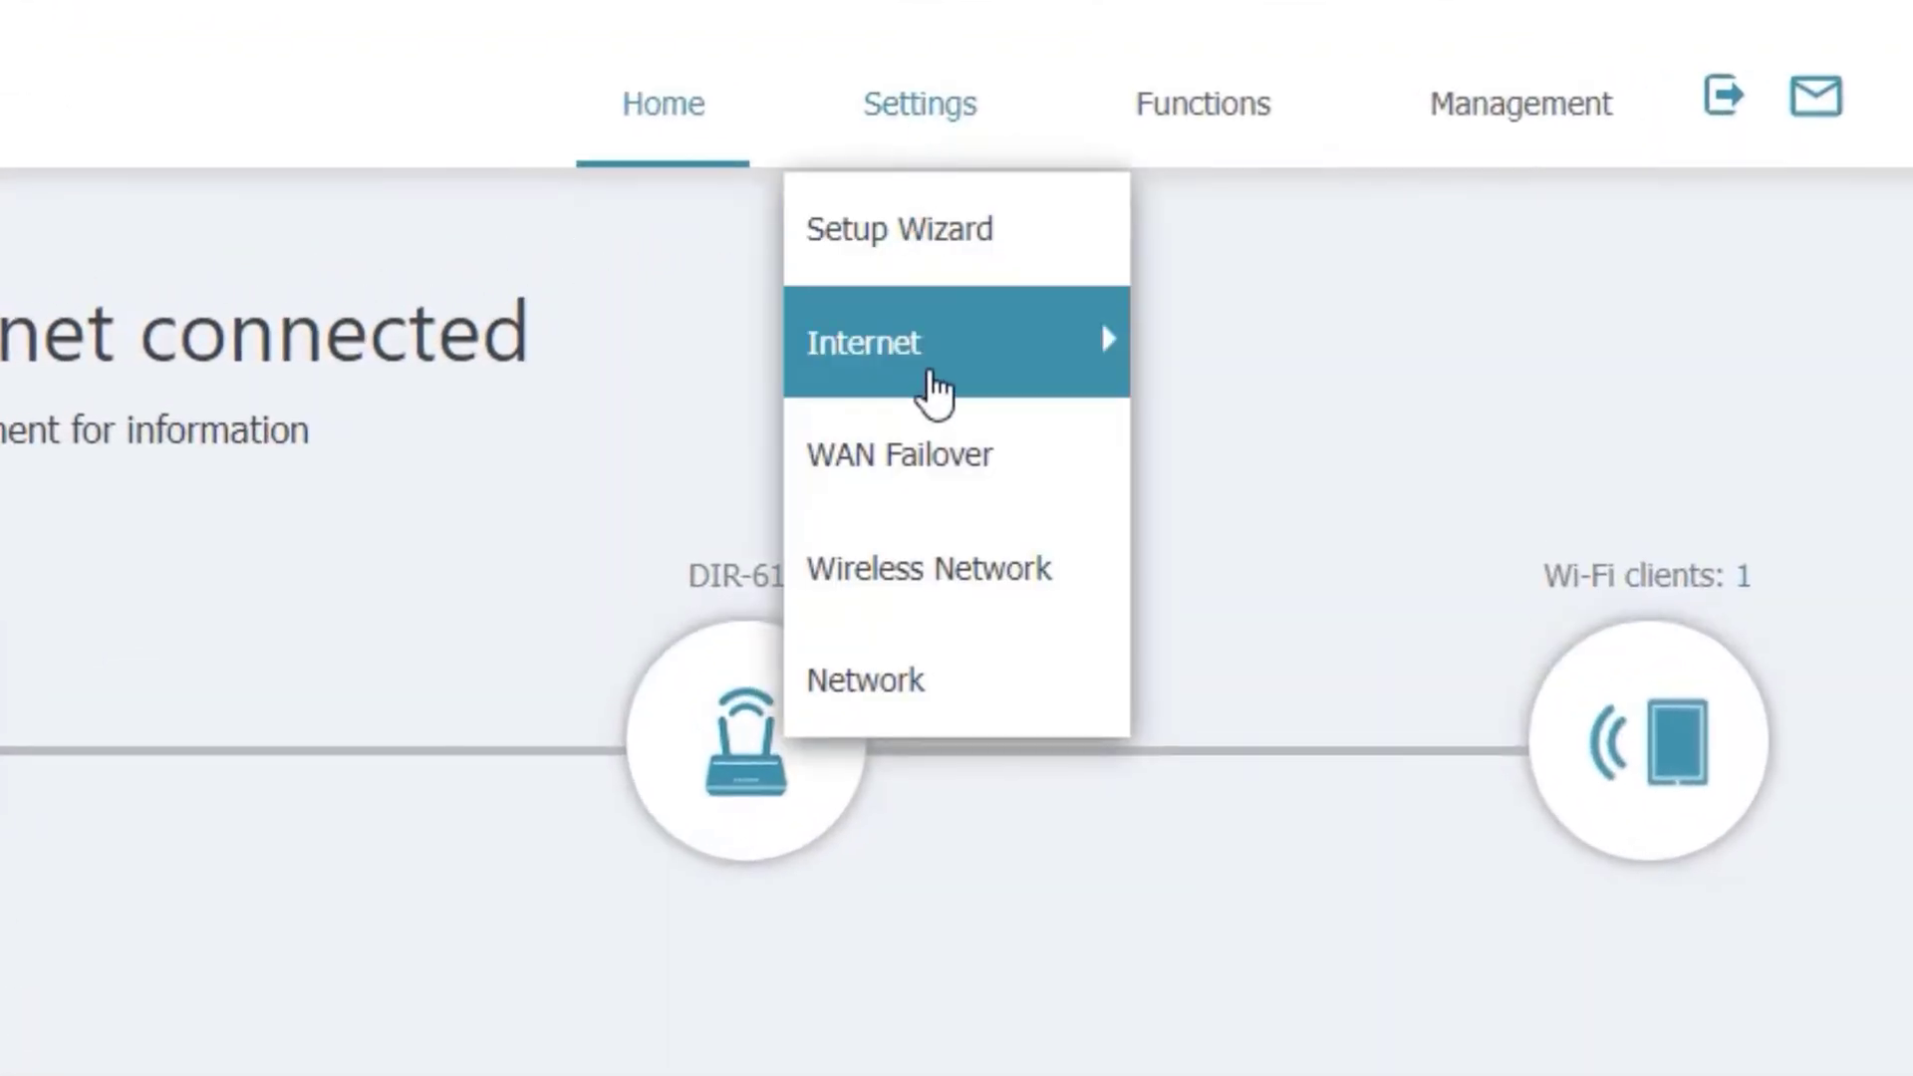
pyautogui.moveTo(933, 389)
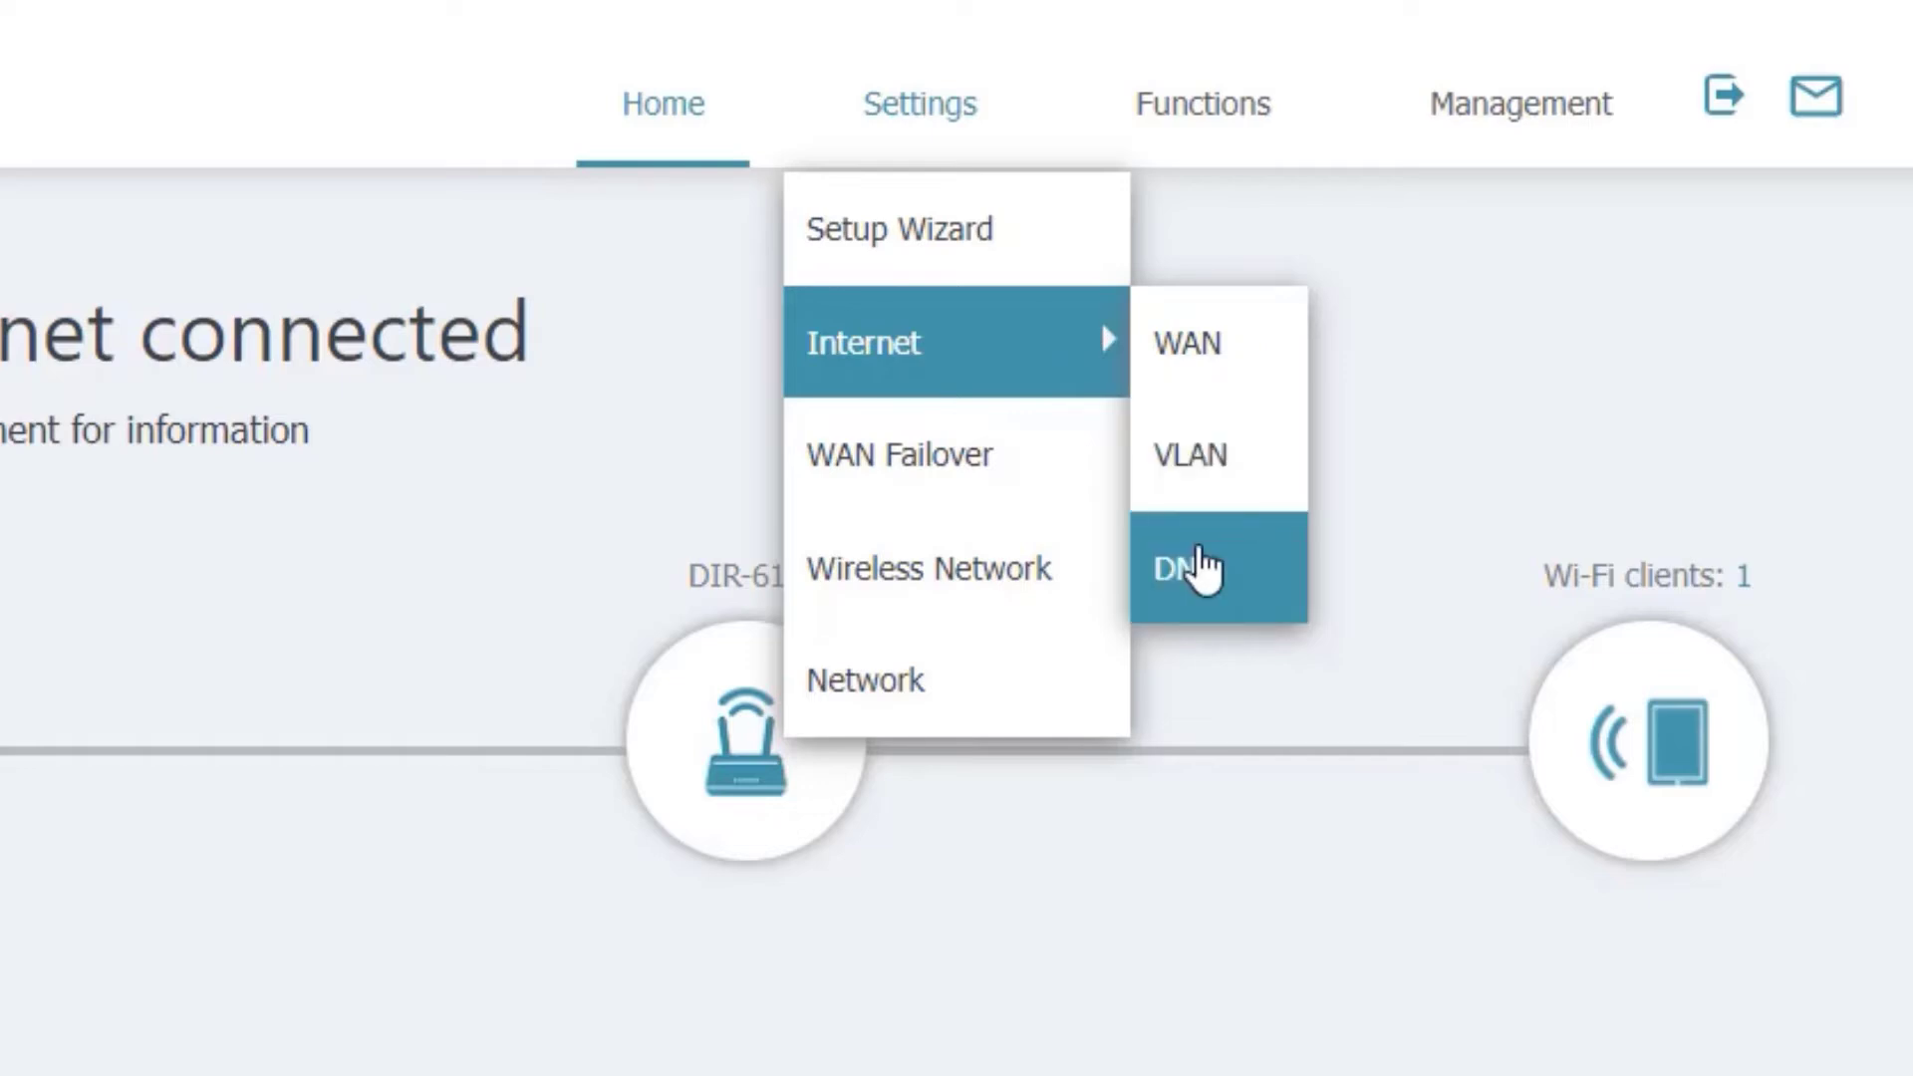
pyautogui.click(1199, 563)
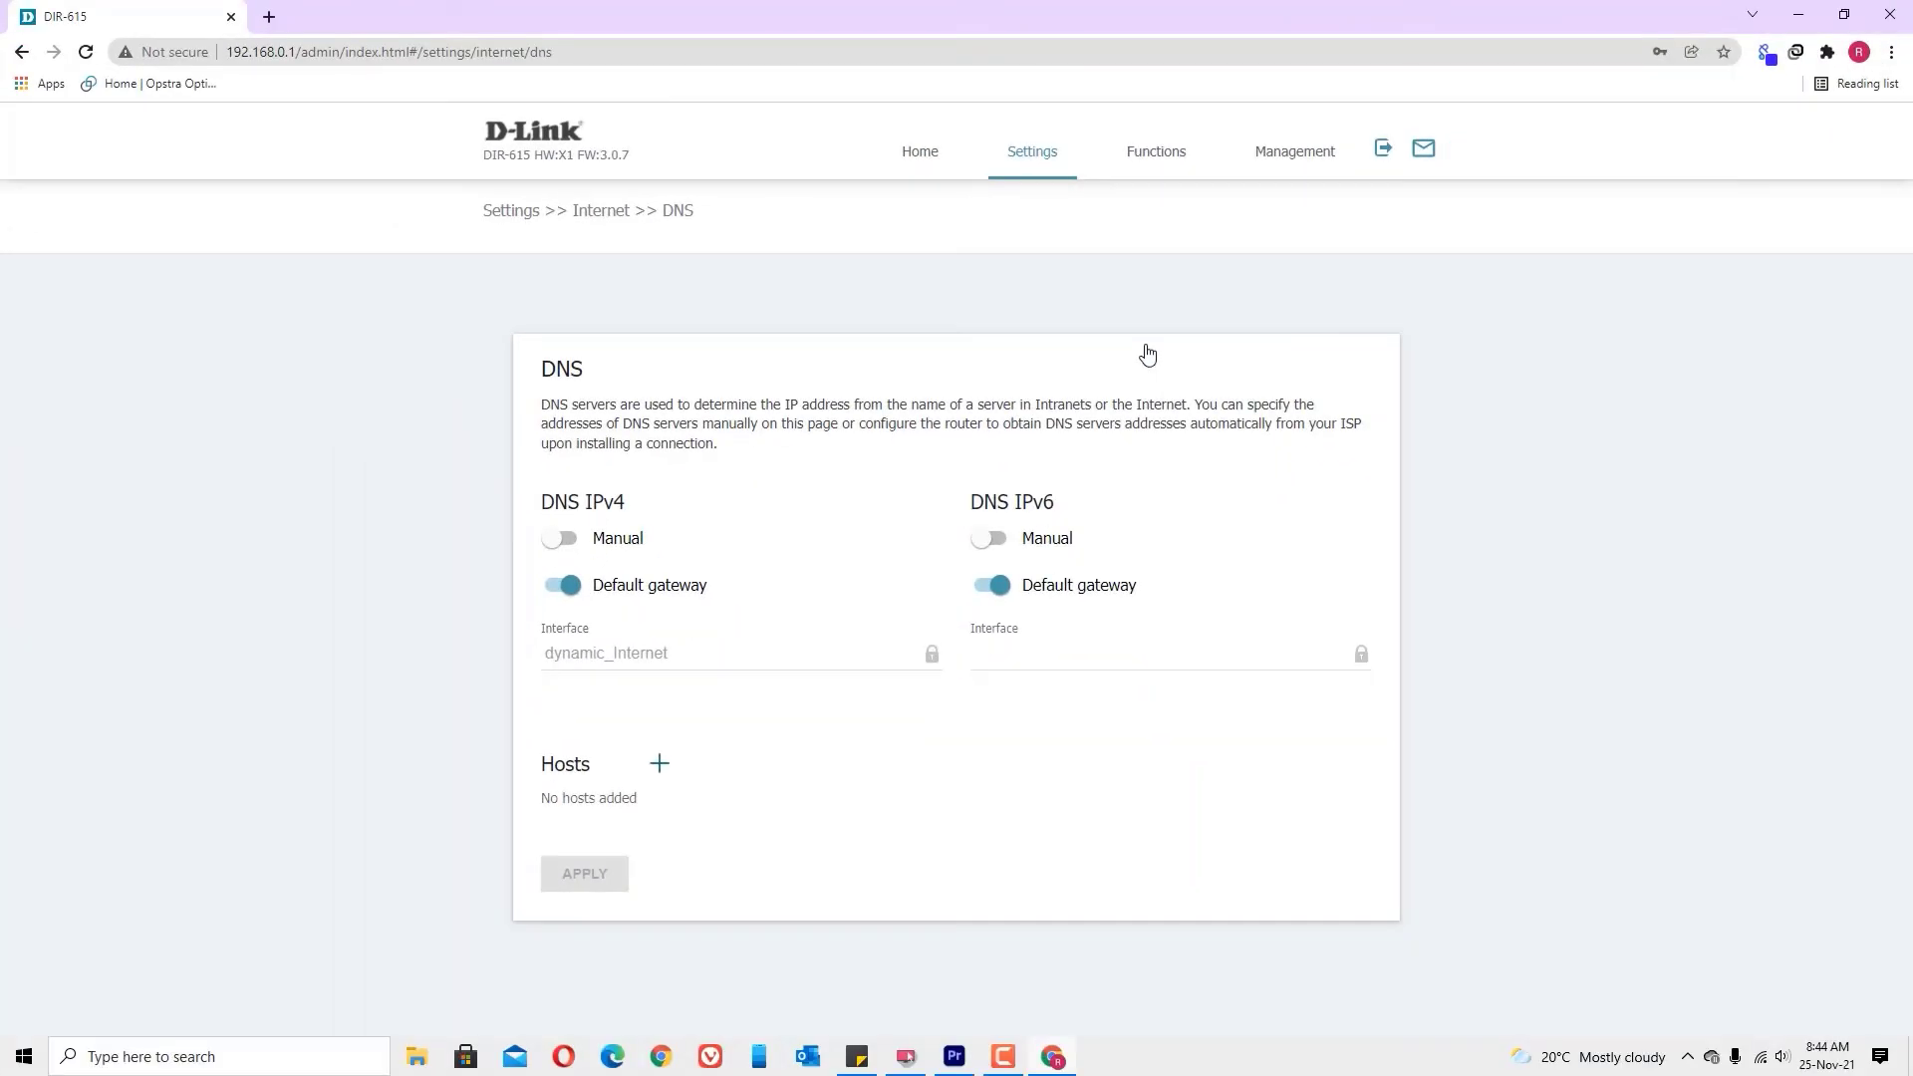
pyautogui.moveTo(1040, 159)
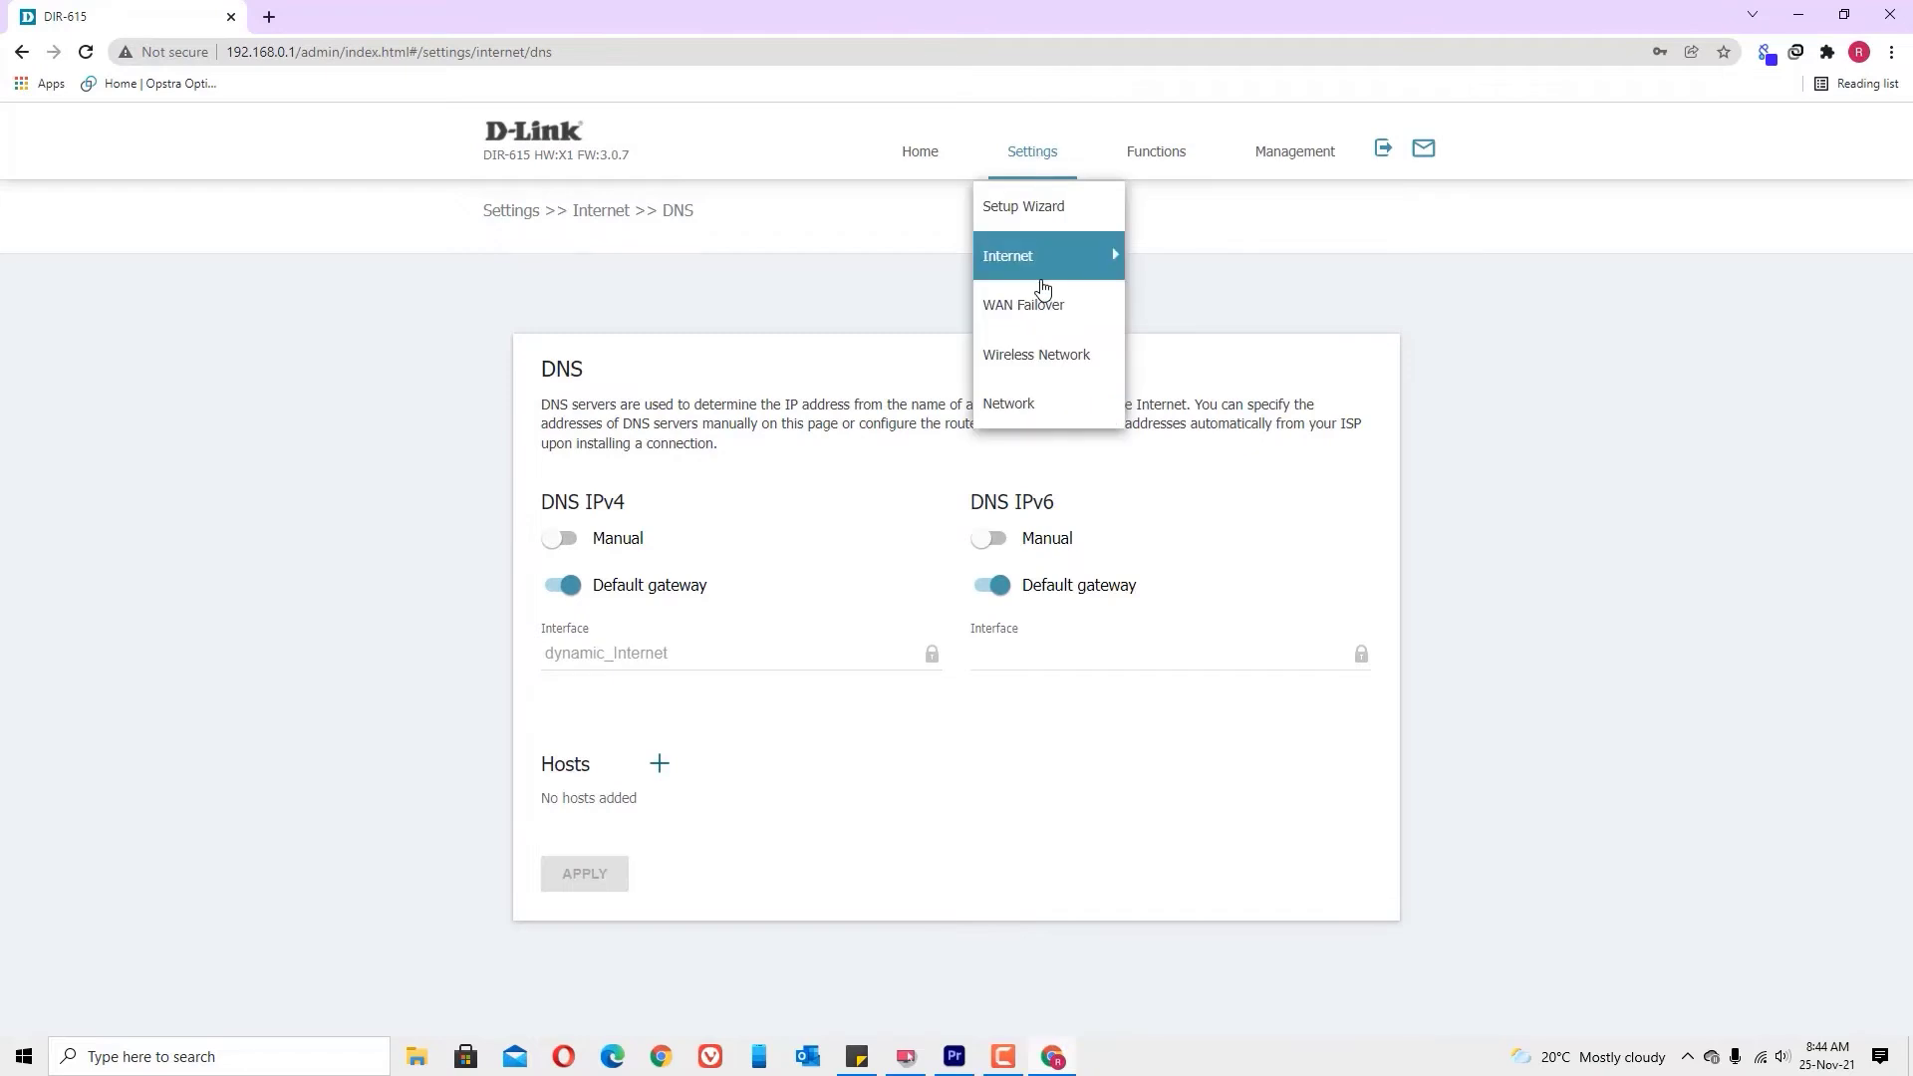
pyautogui.moveTo(1044, 269)
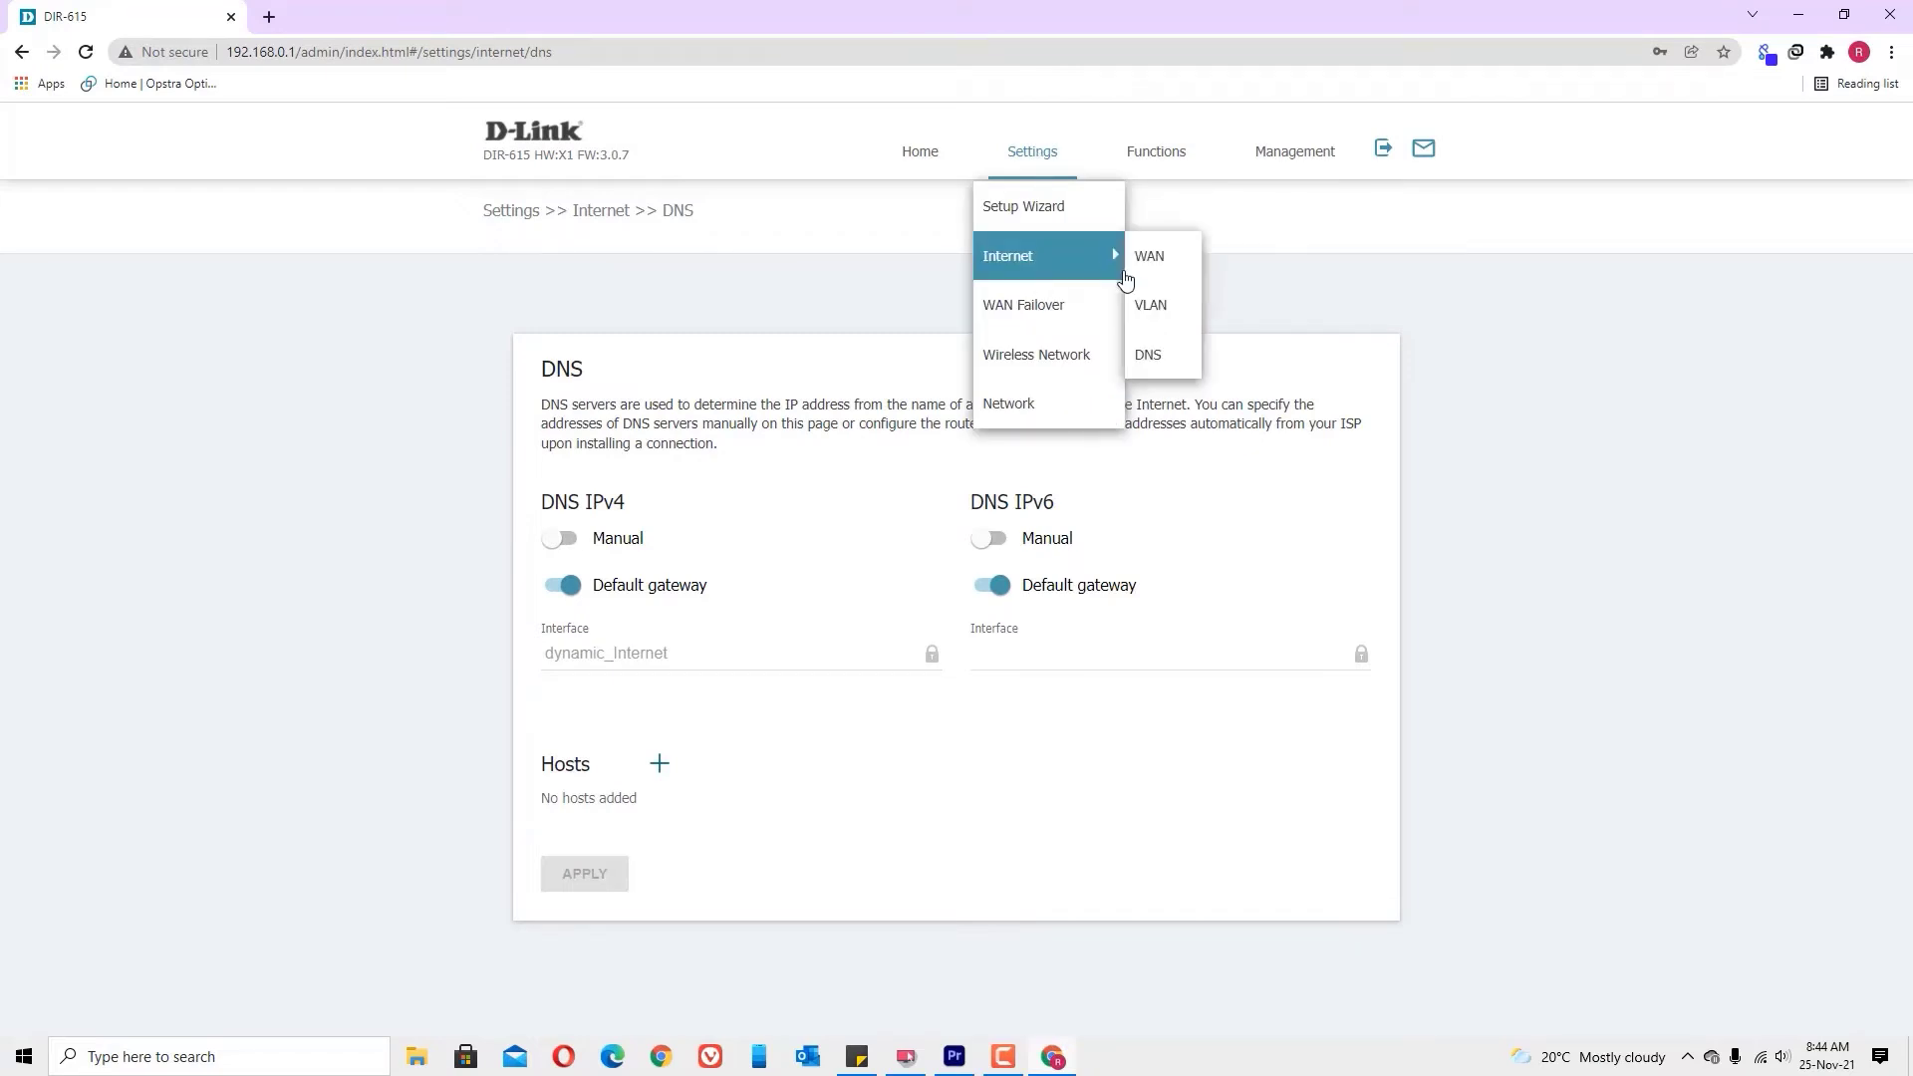
pyautogui.click(1164, 361)
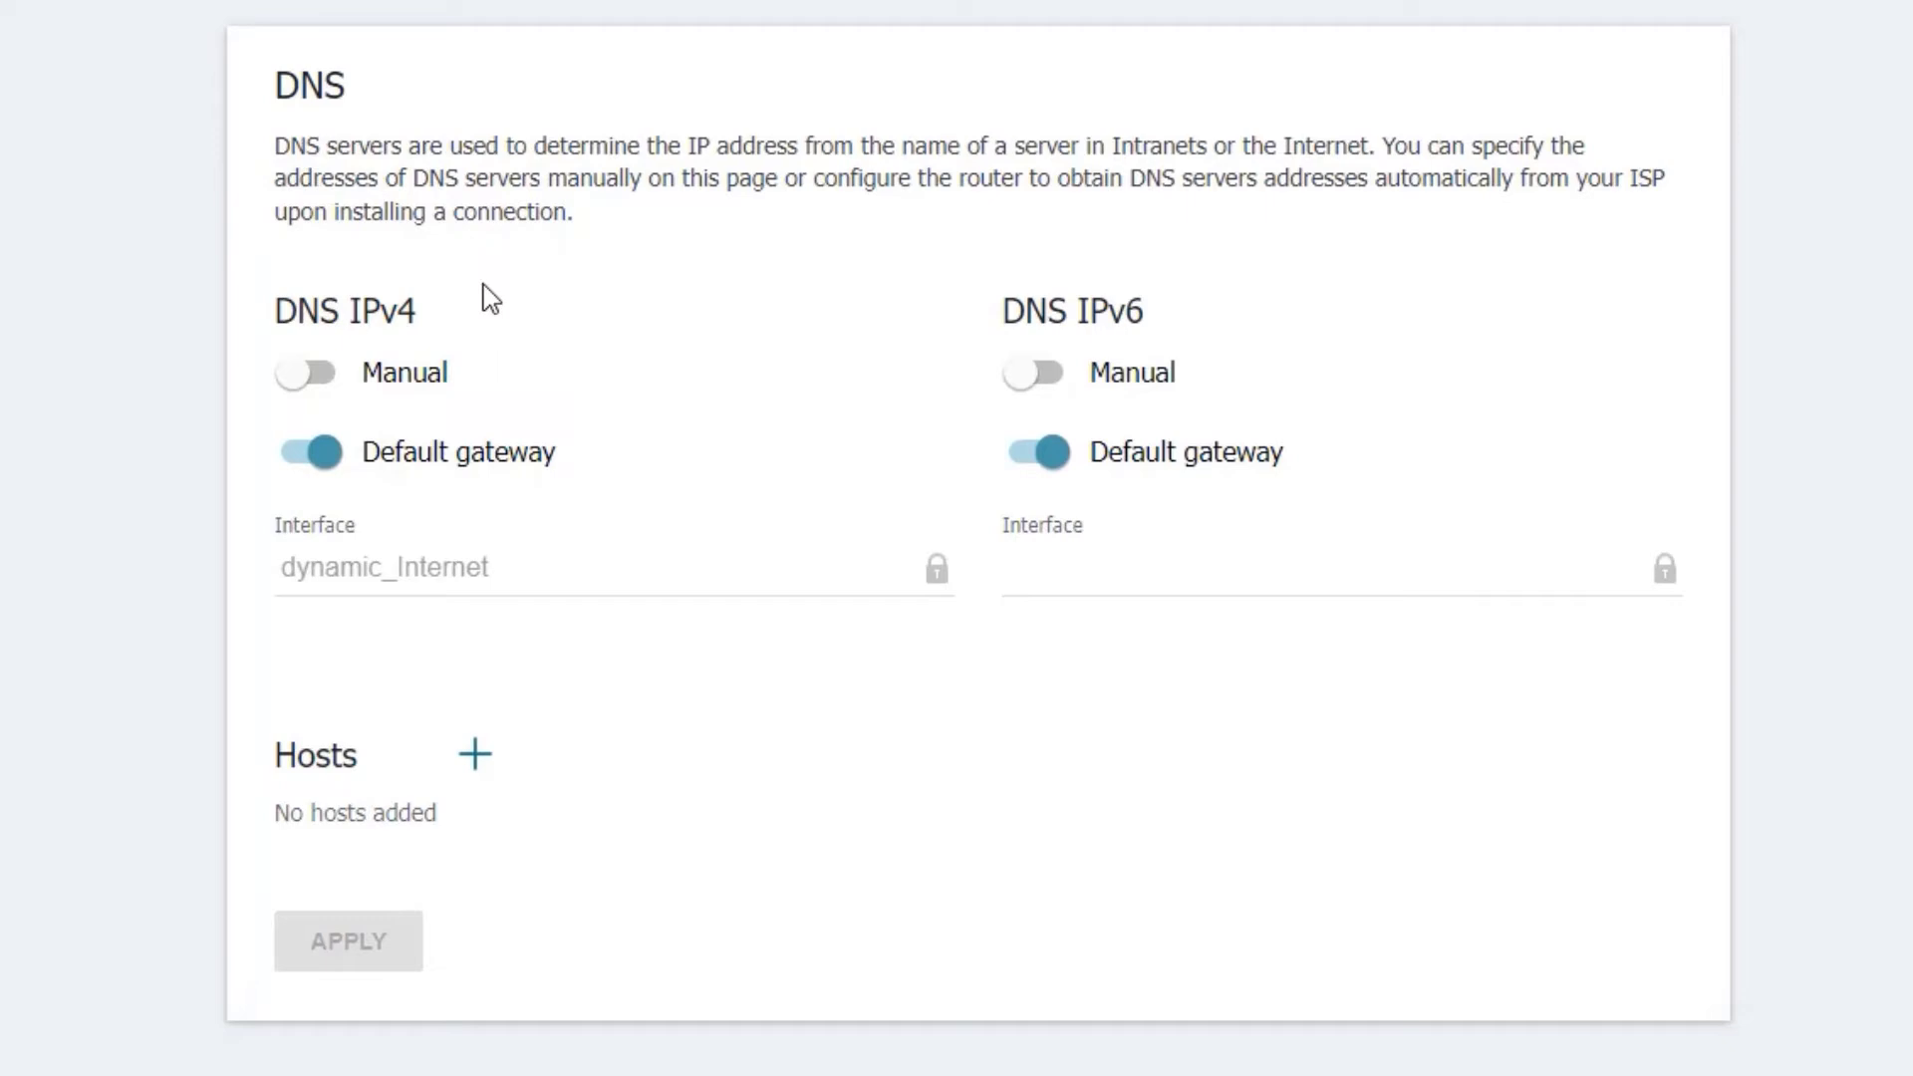
# Step: Enable Manual IPv4 DNS, enter name servers 1.1.1.1 and 1.0.0.1, and apply
pyautogui.click(289, 384)
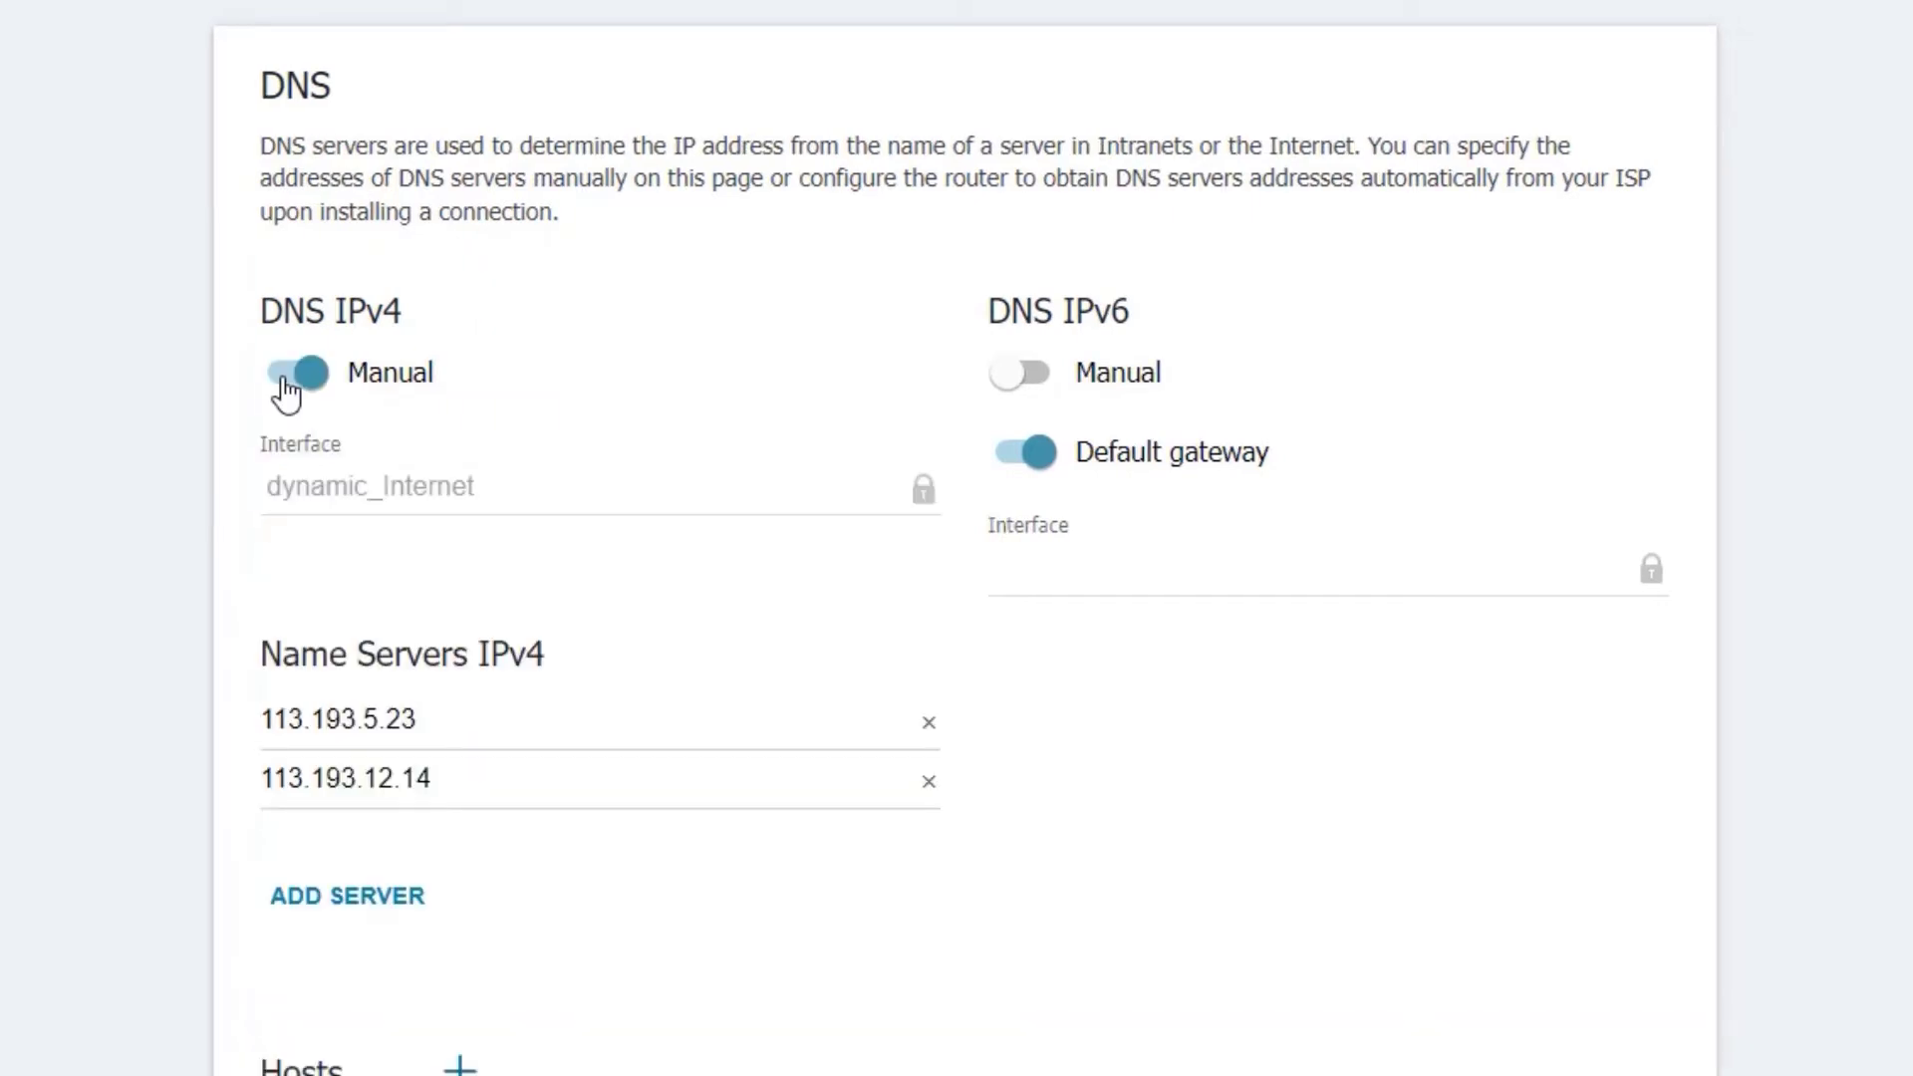
pyautogui.scroll(-2, 163, 632)
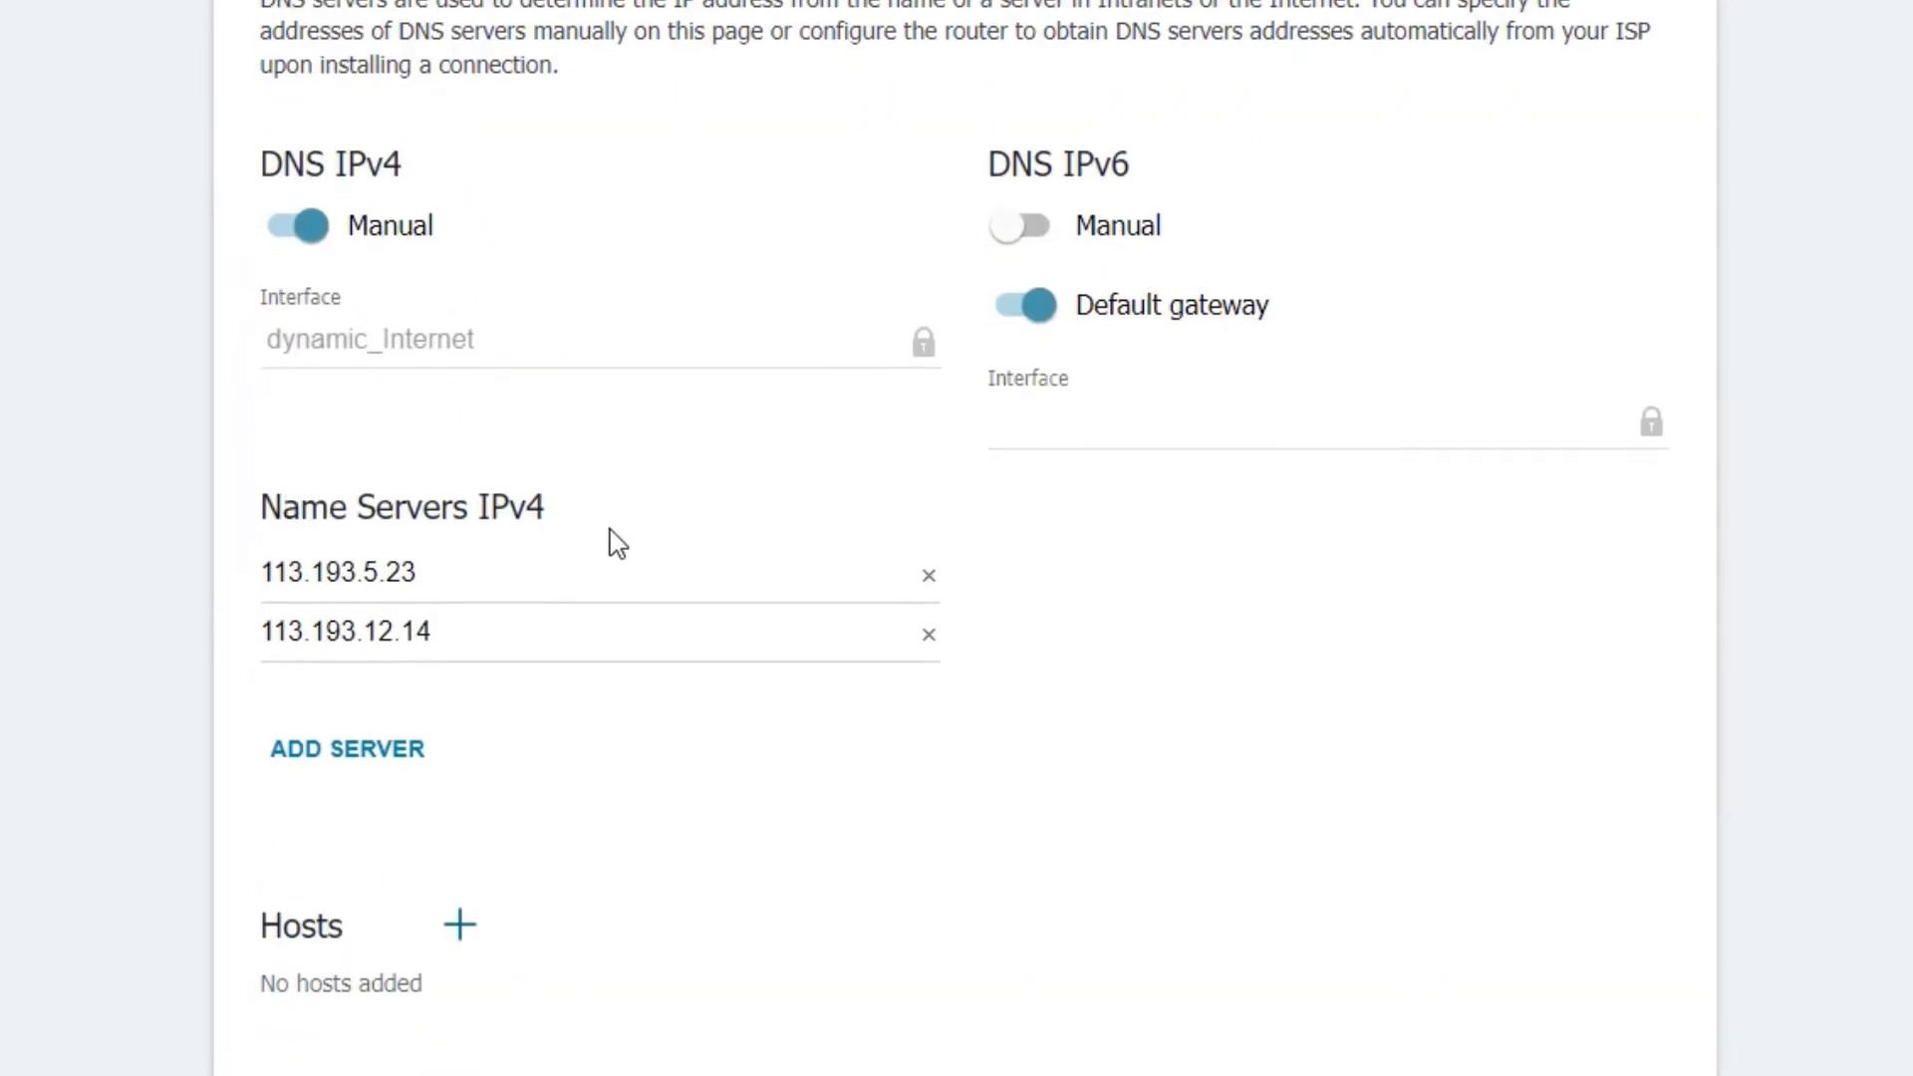
pyautogui.click(461, 589)
pyautogui.doubleClick(416, 584)
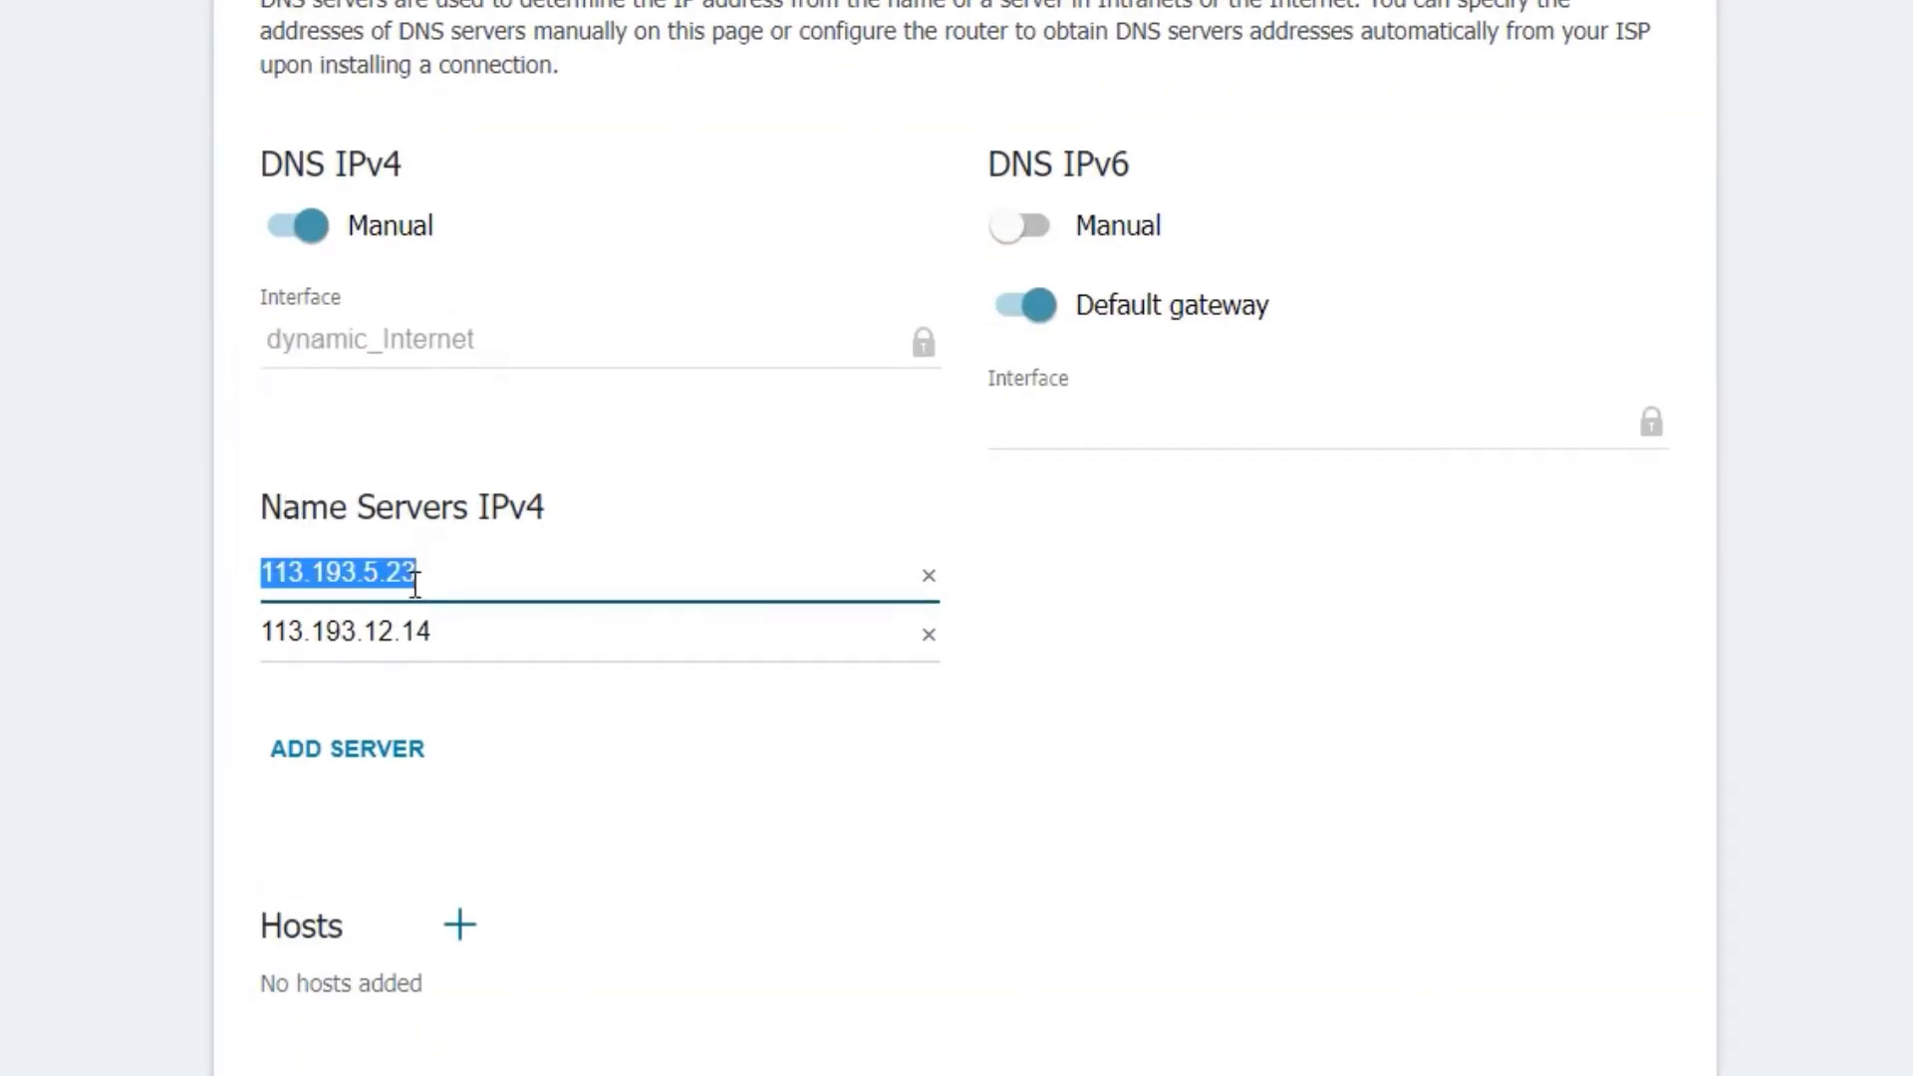
pyautogui.write('1.')
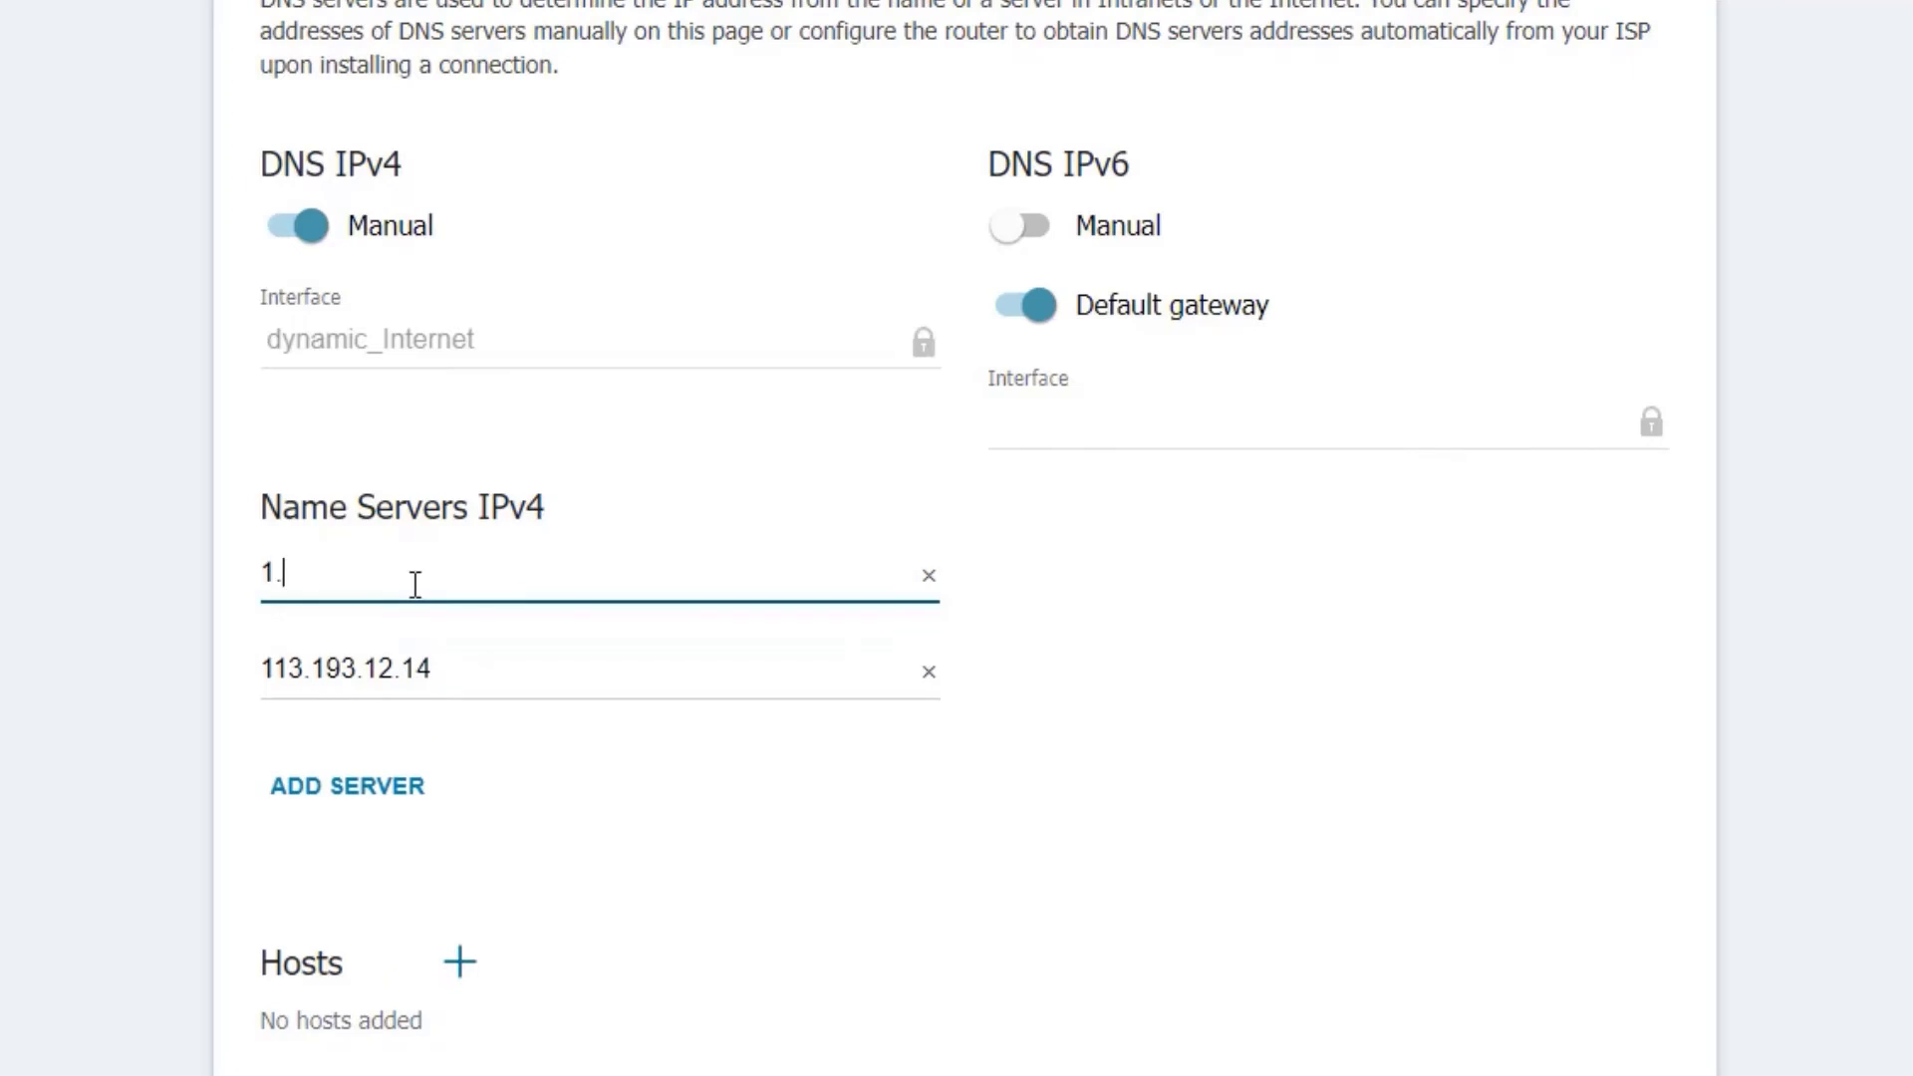
pyautogui.write('1.1.1')
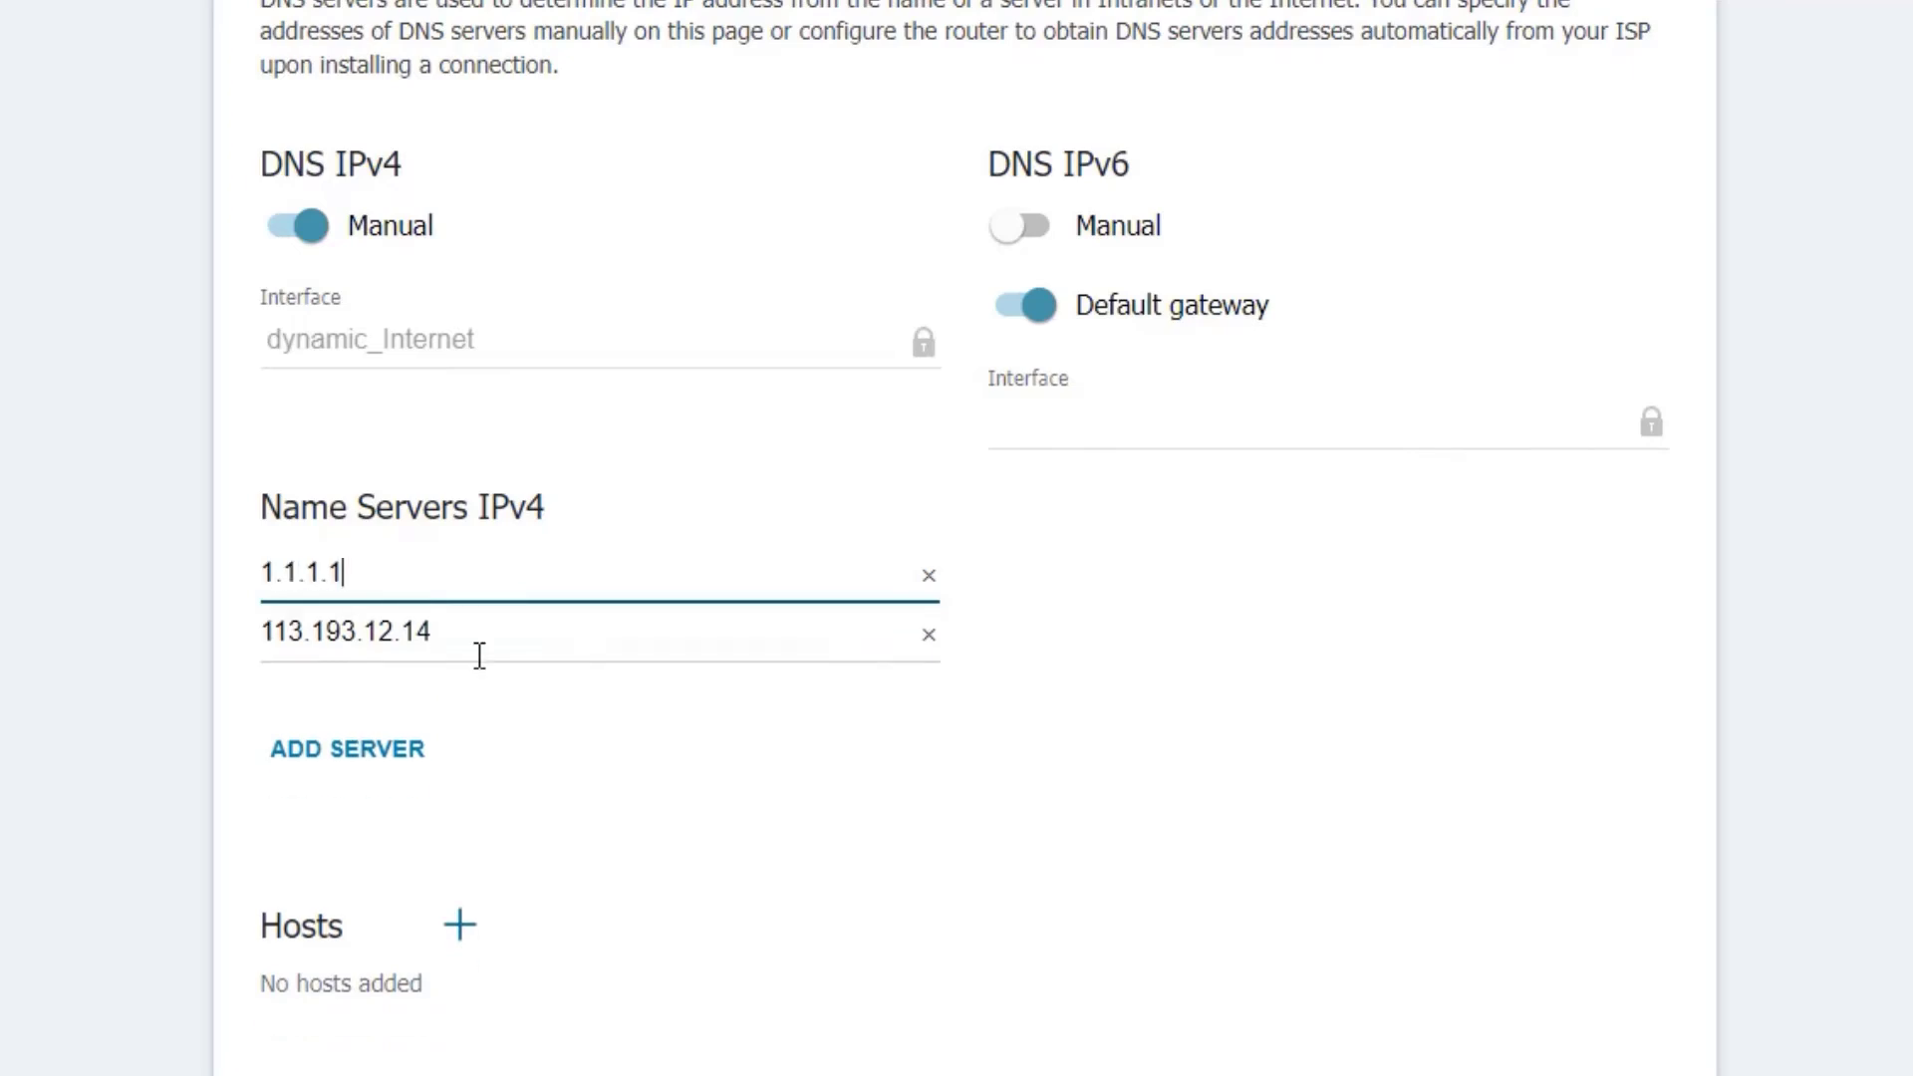
pyautogui.press('Tab')
pyautogui.press('BackSpace')
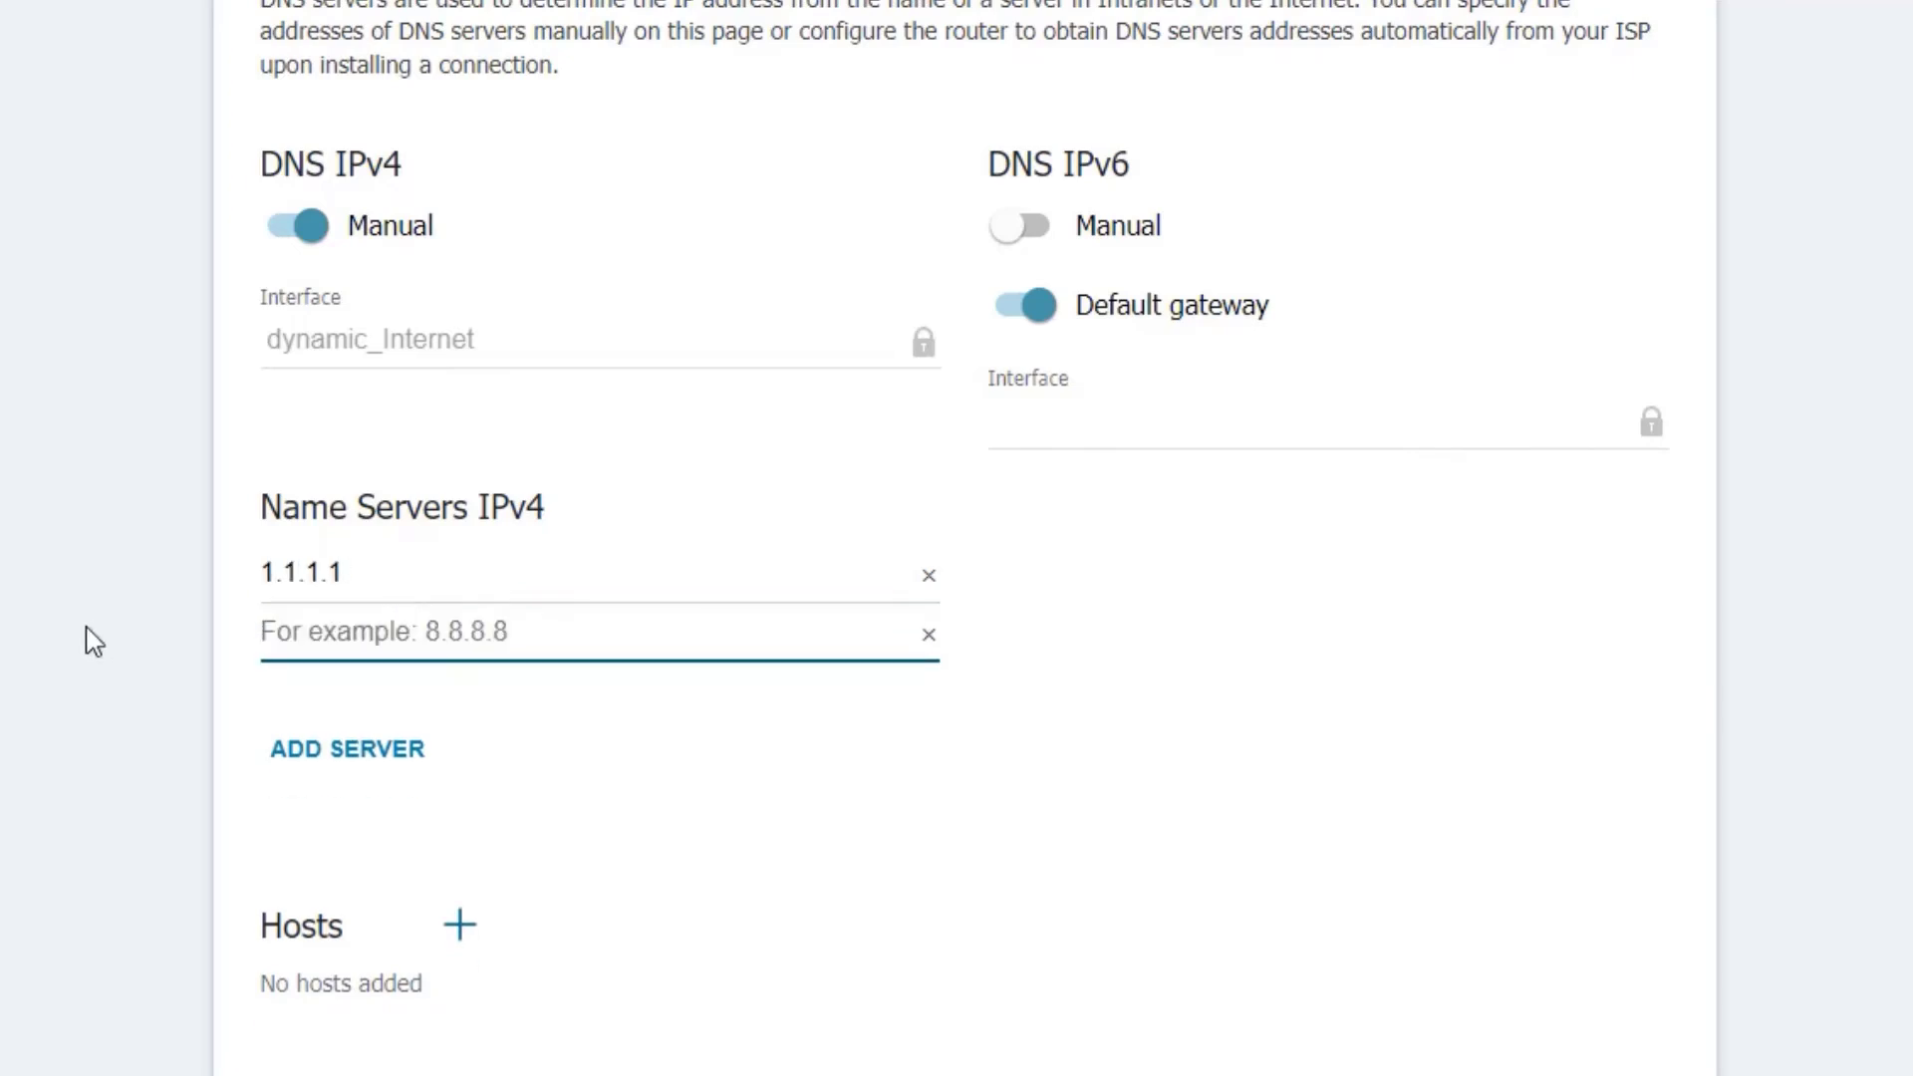
pyautogui.write('1.0.0')
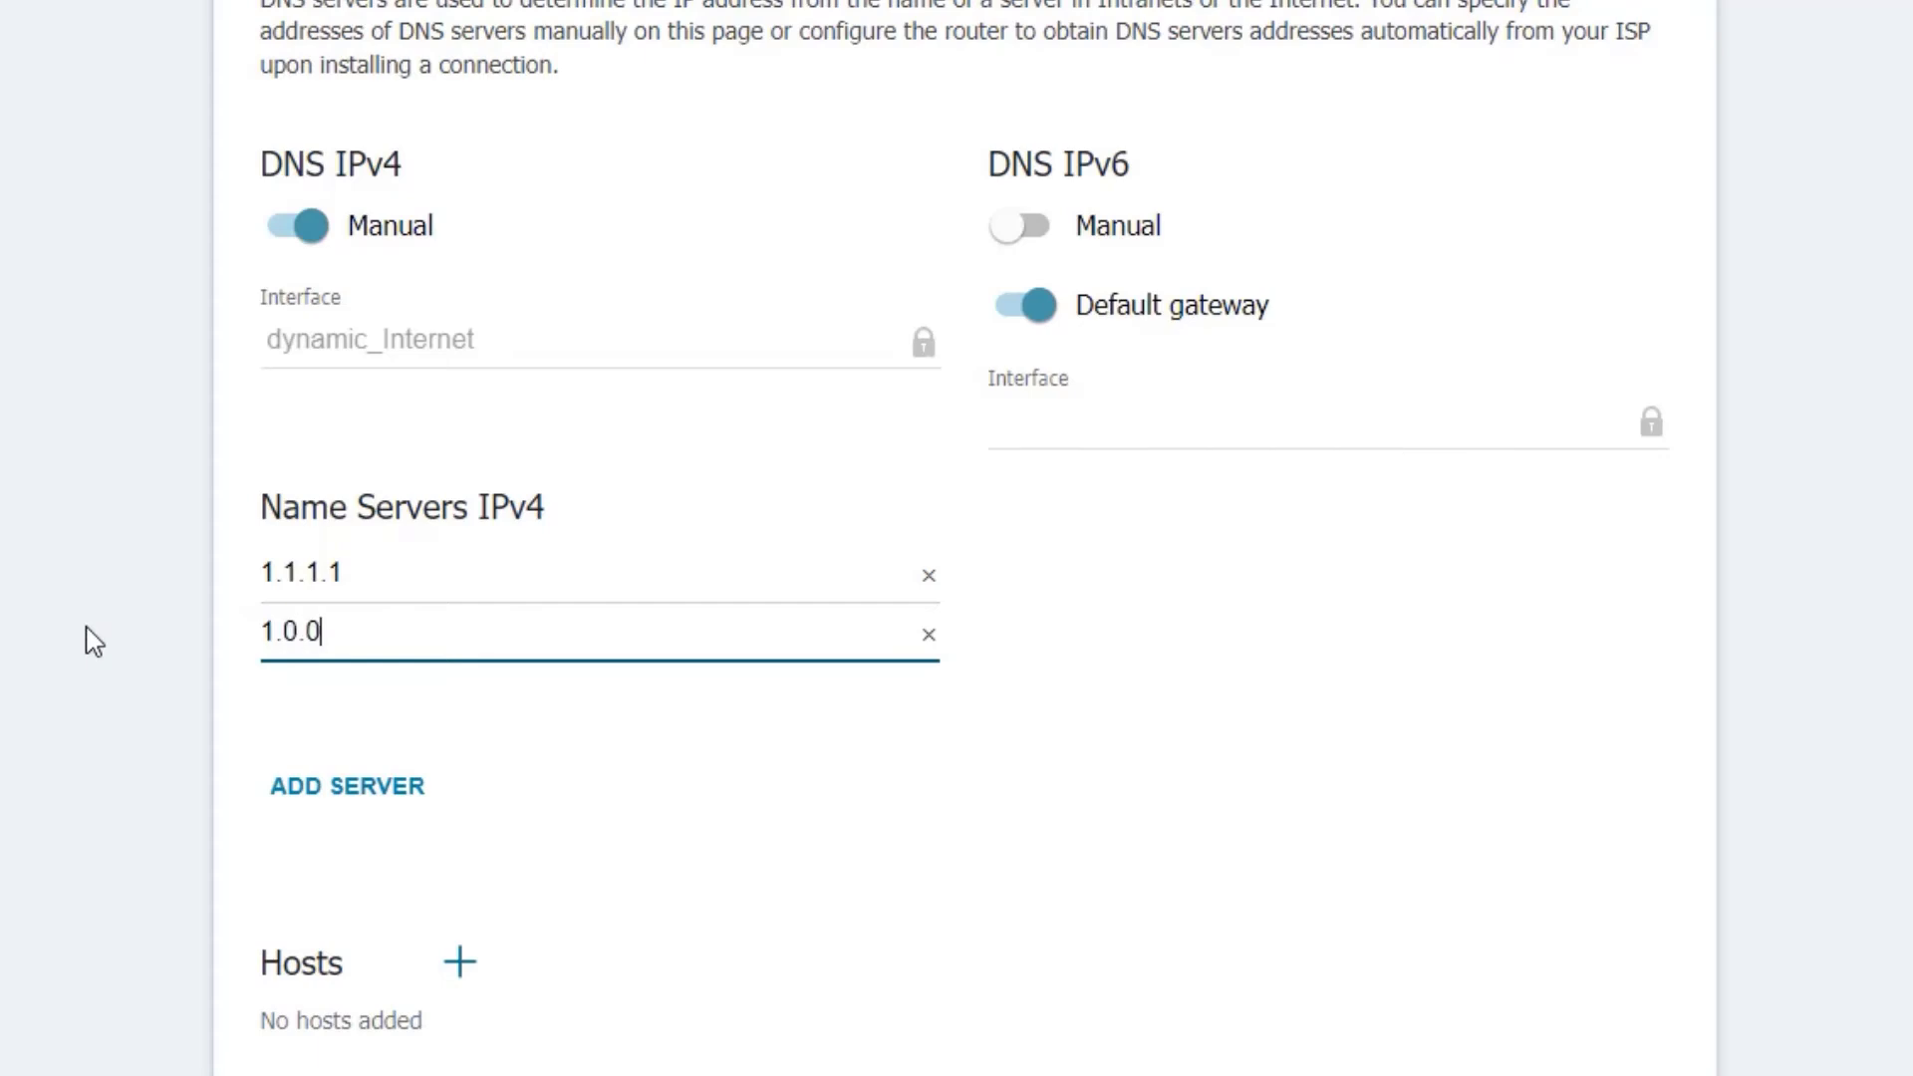
pyautogui.write('.1')
pyautogui.click(641, 846)
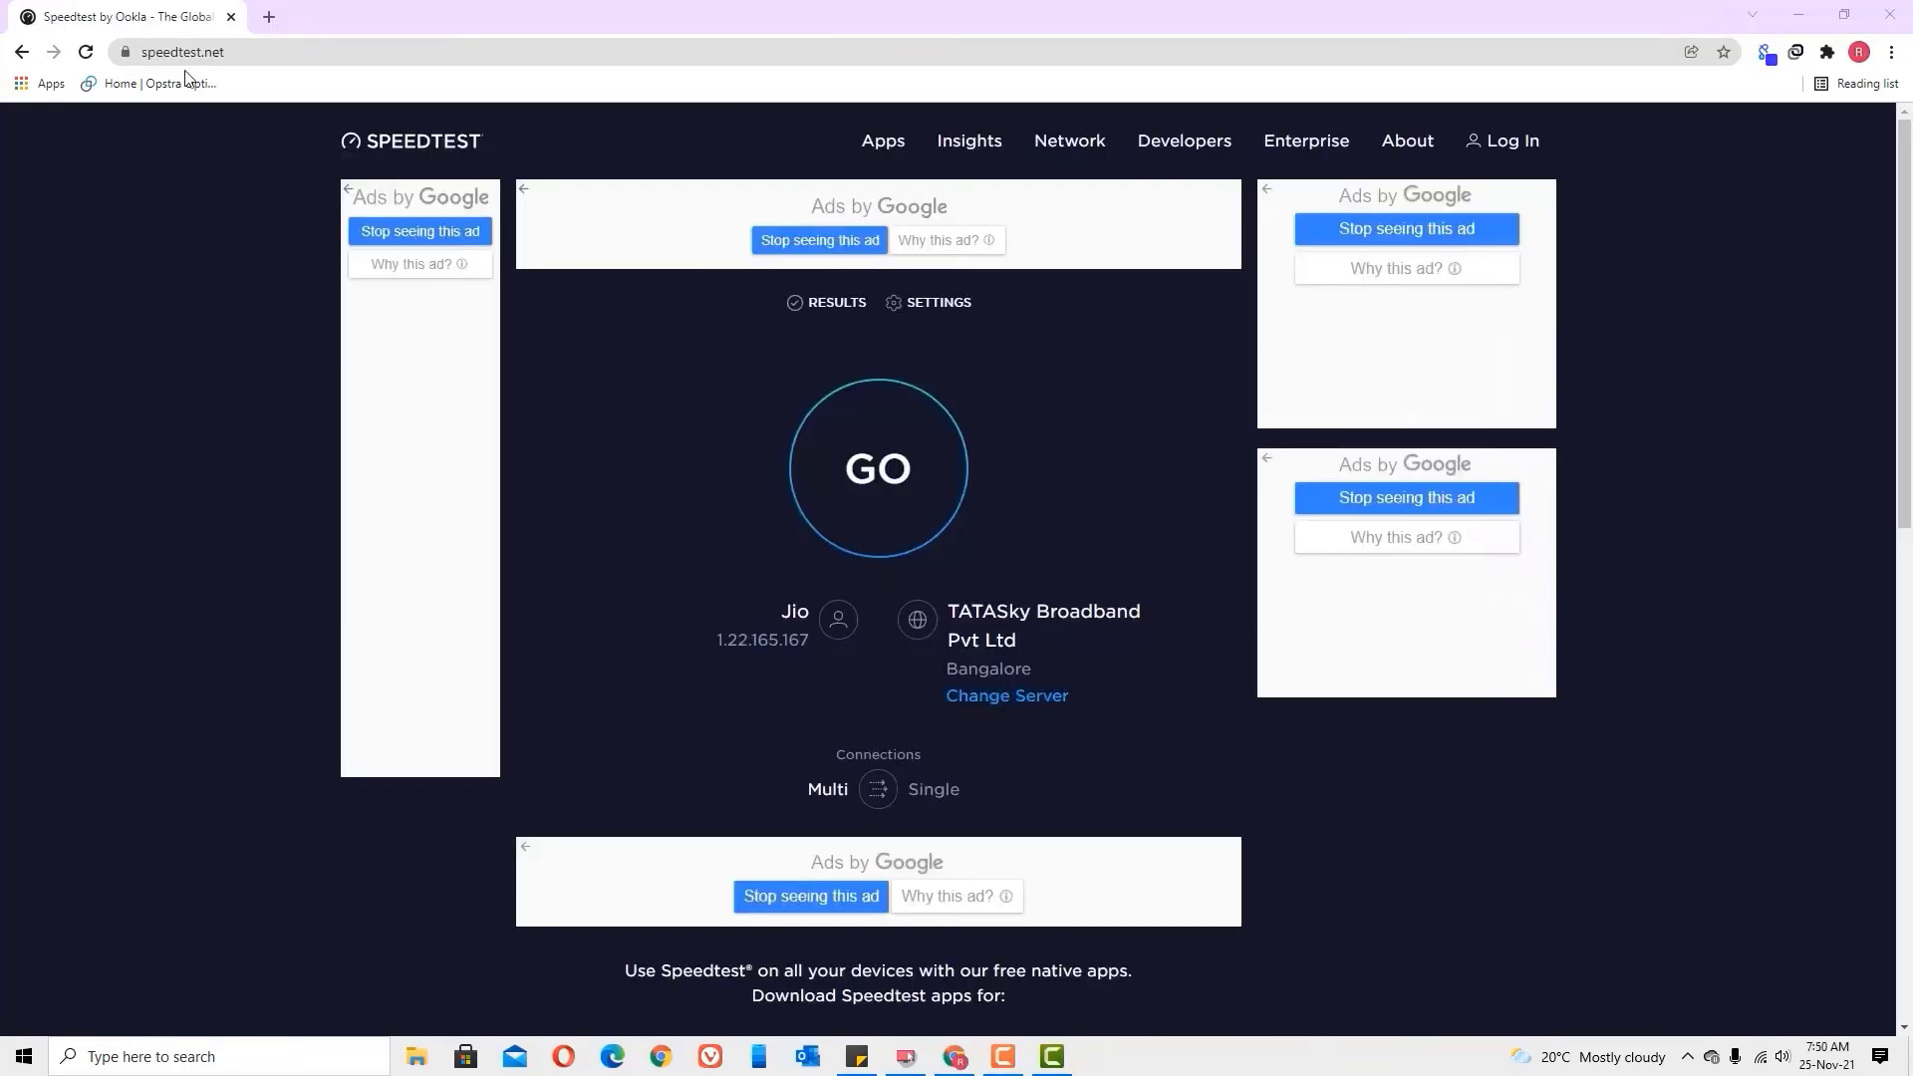
# Step: Rerun the speed test, now showing 6 ms ping and 32.85 Mbps download
pyautogui.click(937, 483)
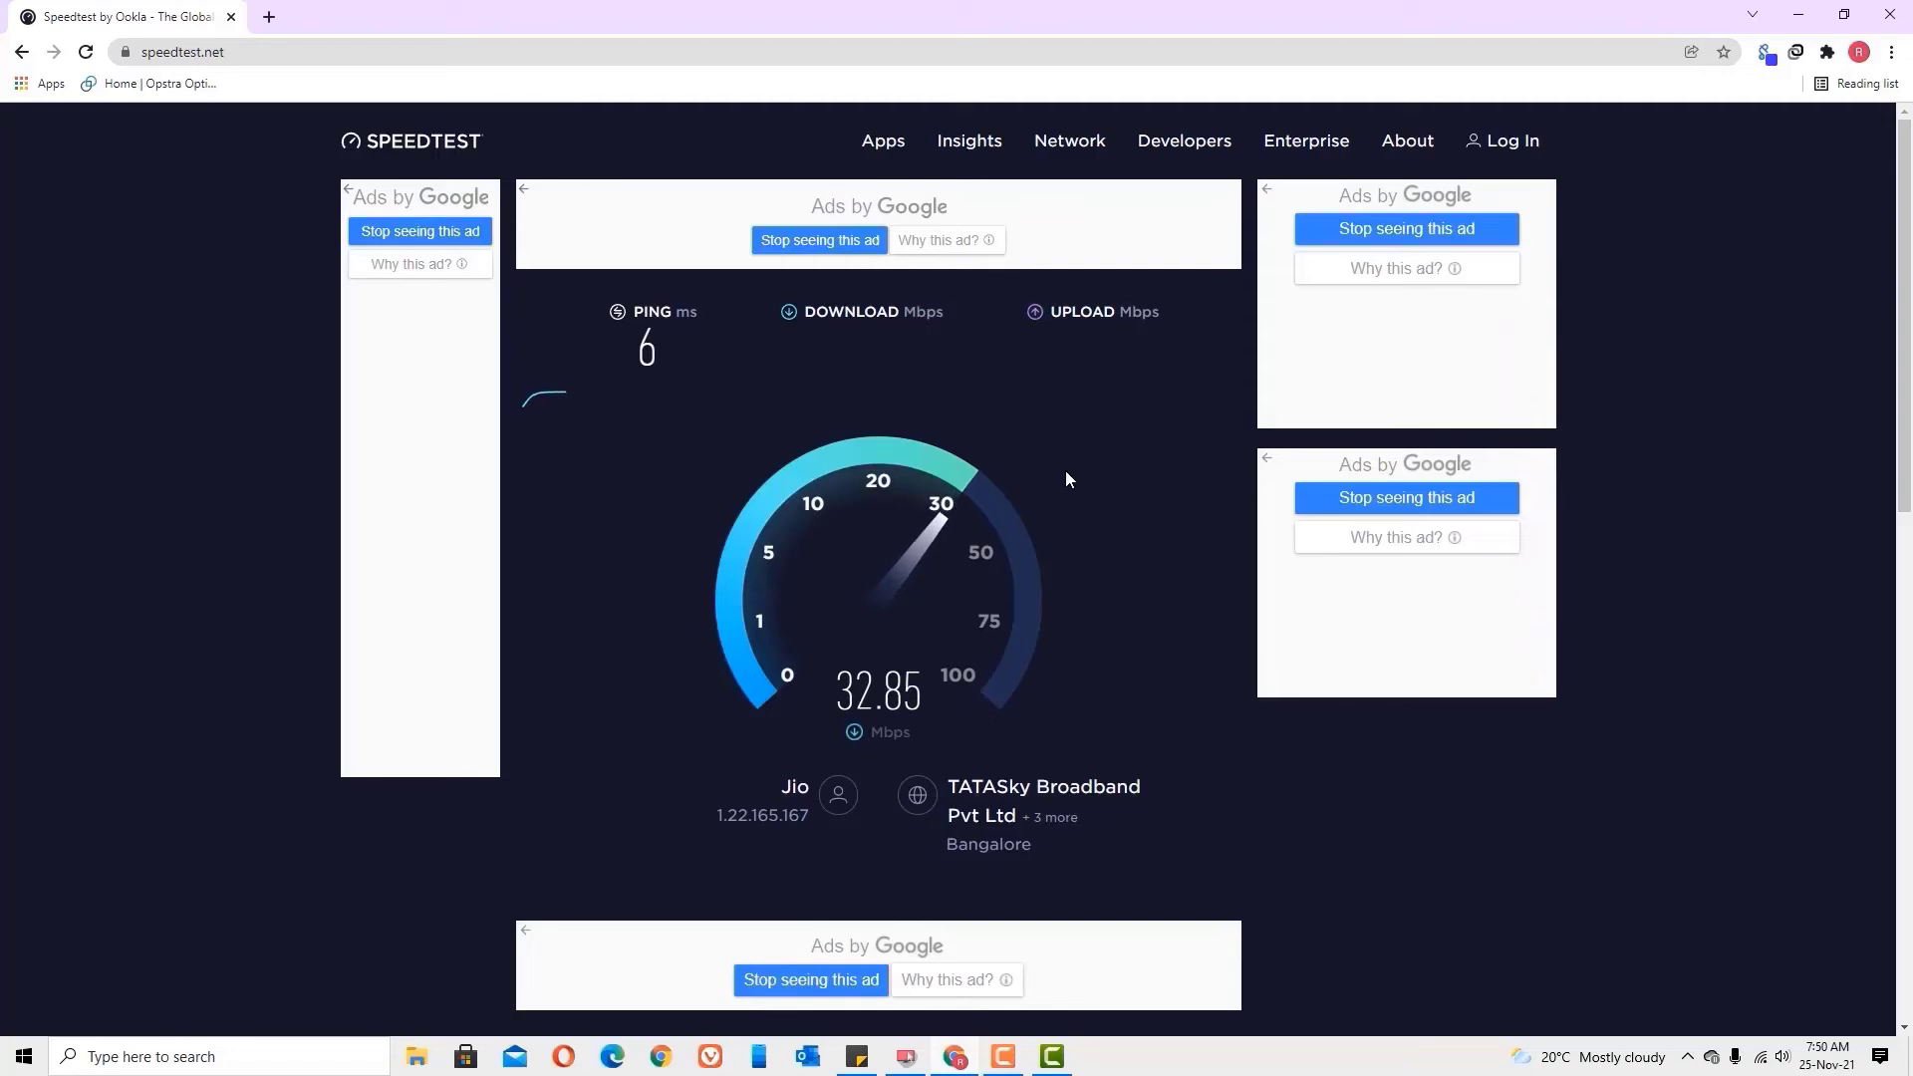